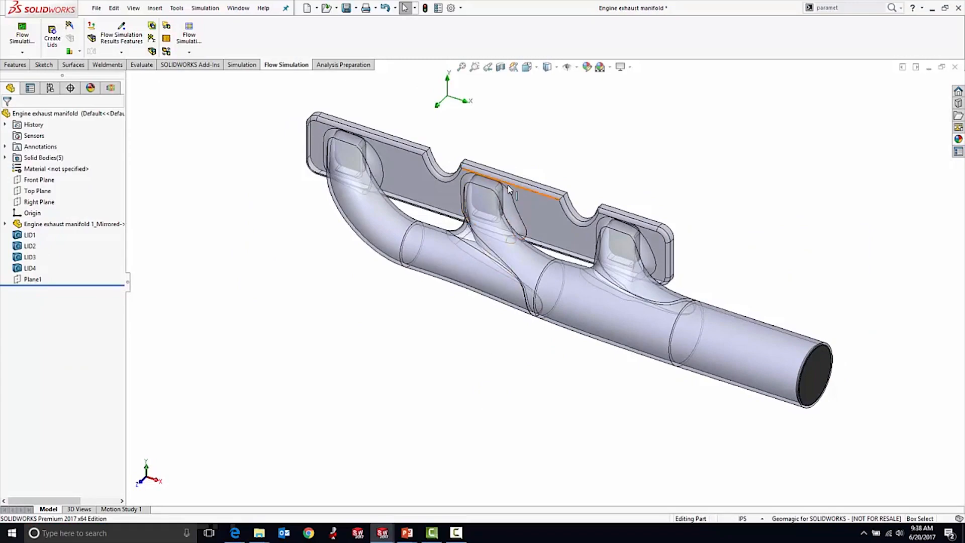
Create a new Flow Simulation project with the wizard, keeping the name Project(1) and the current configuration.
left_click(491, 201)
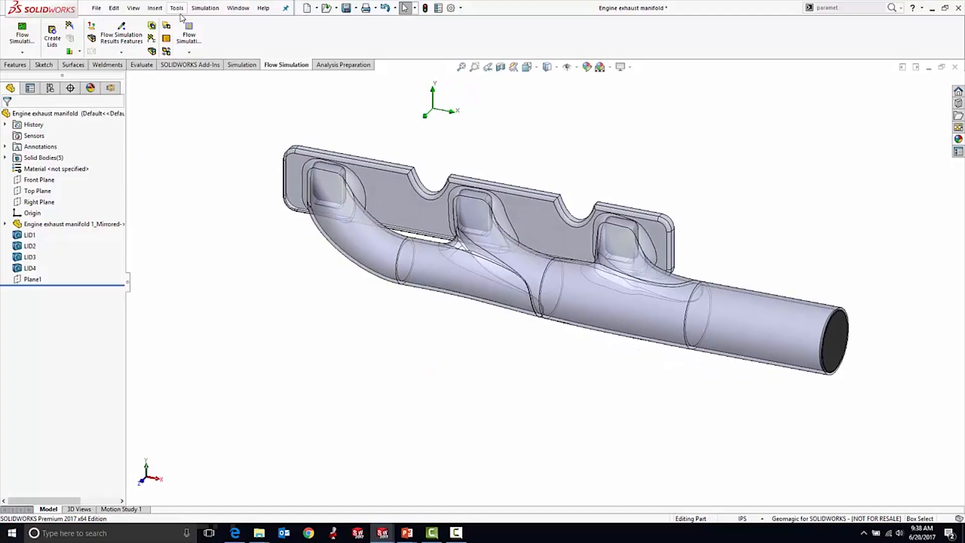
left_click(178, 8)
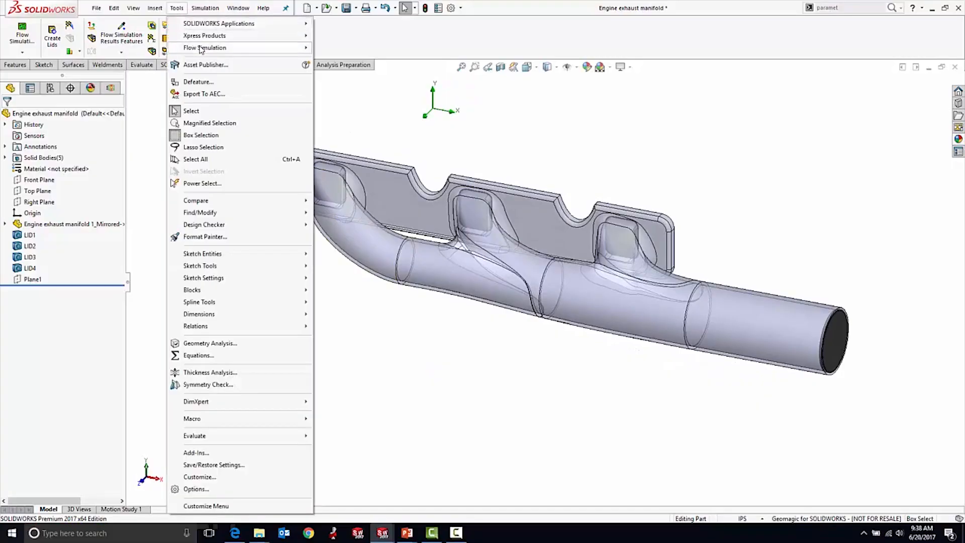
mouse_move(205, 47)
mouse_move(373, 50)
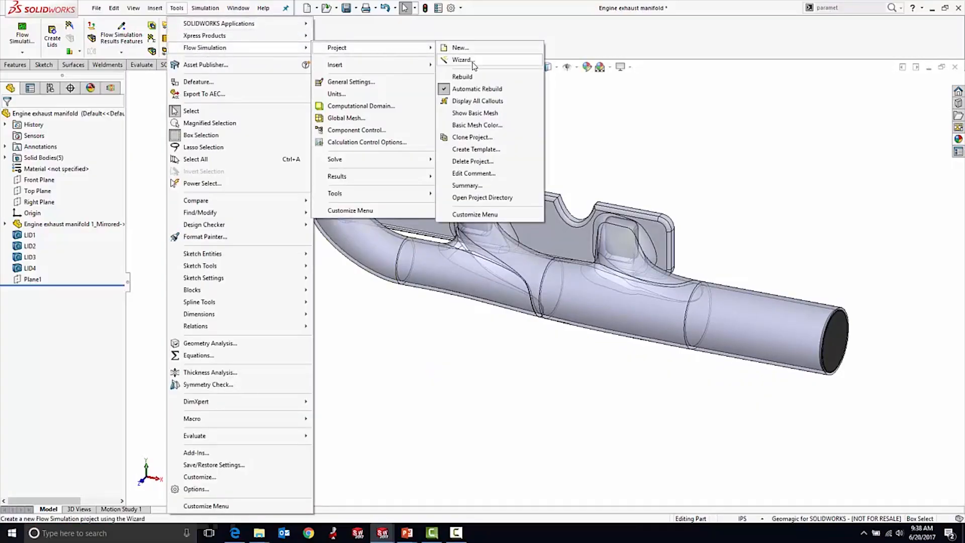
left_click(463, 59)
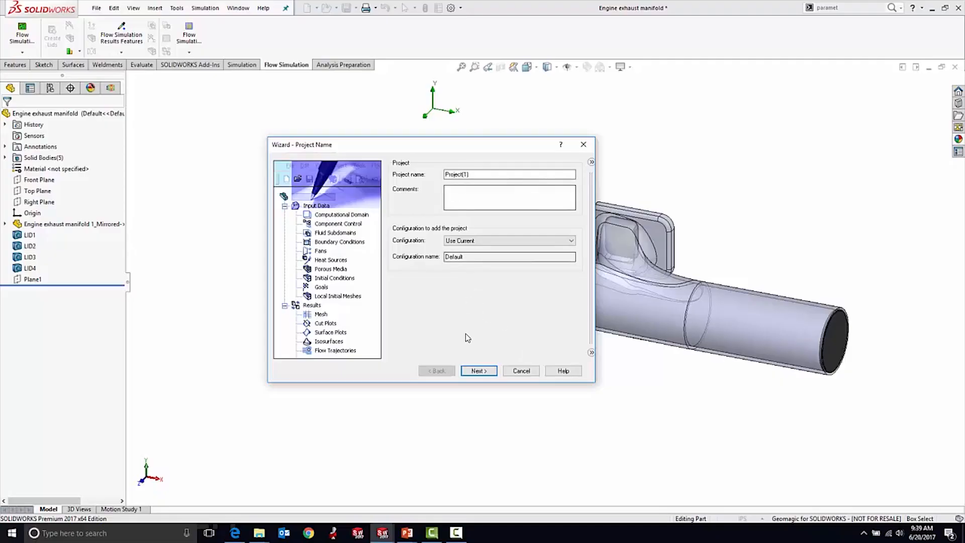
left_click(478, 371)
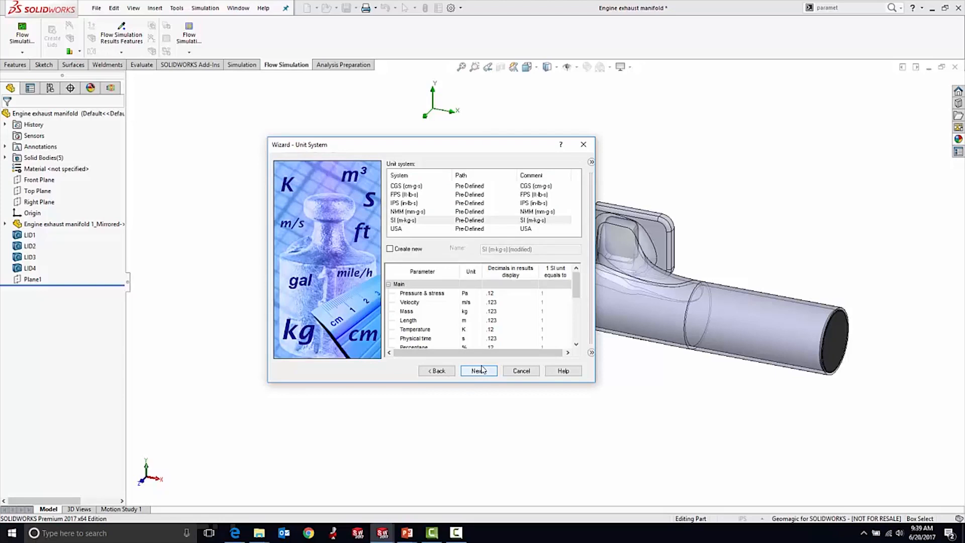
Set the pressure and stress unit to Inch Water within the project's SI unit system.
left_click(474, 295)
left_click(478, 294)
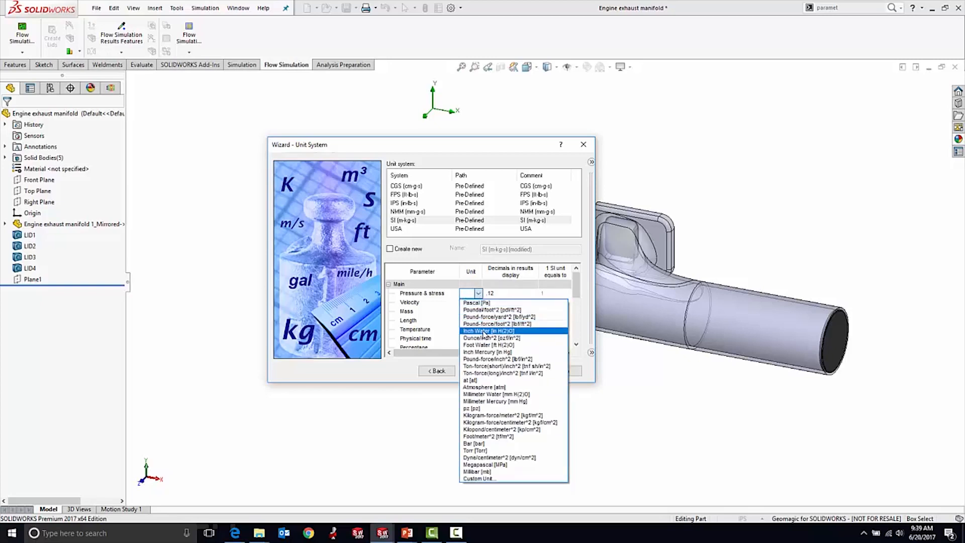
left_click(485, 331)
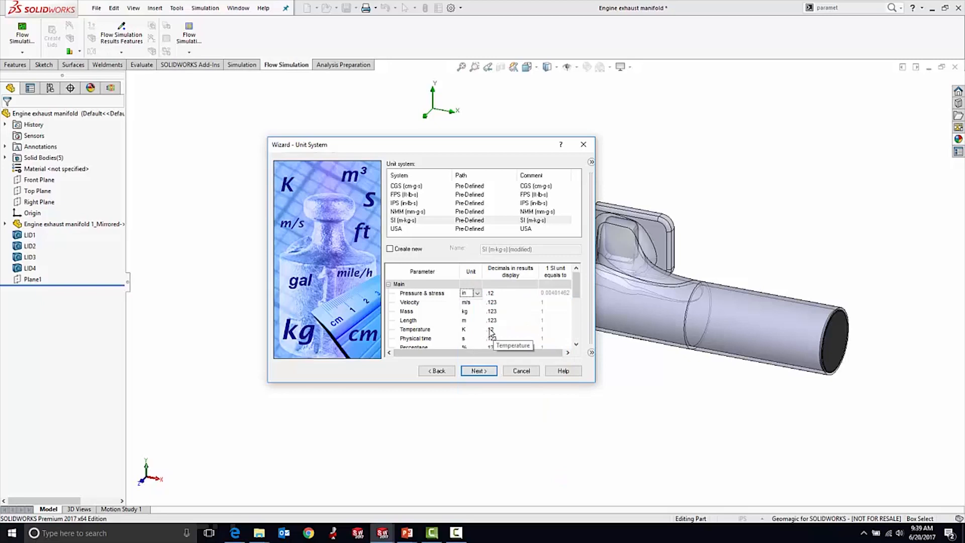
left_click(472, 371)
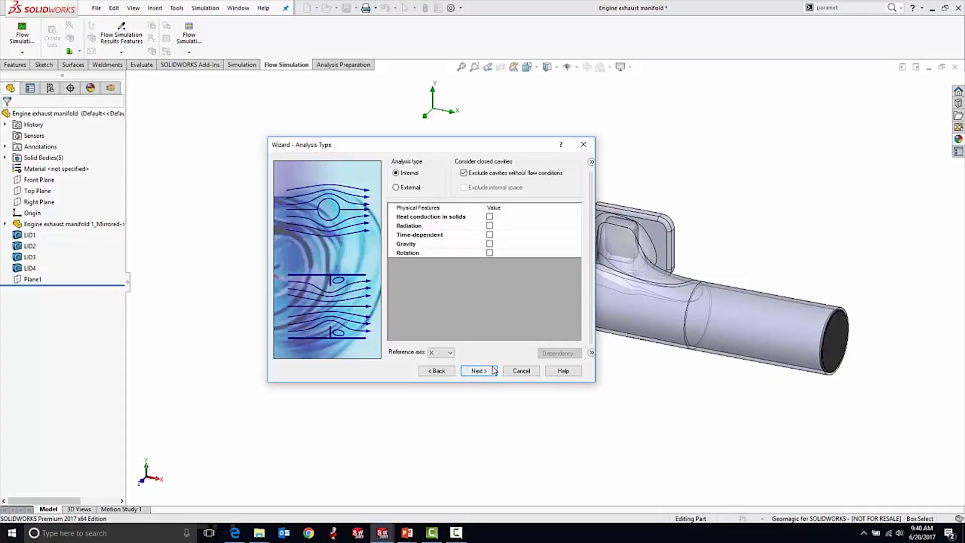
Complete the project setup as an internal analysis with Air as the default fluid and default wall and initial conditions.
left_click(490, 374)
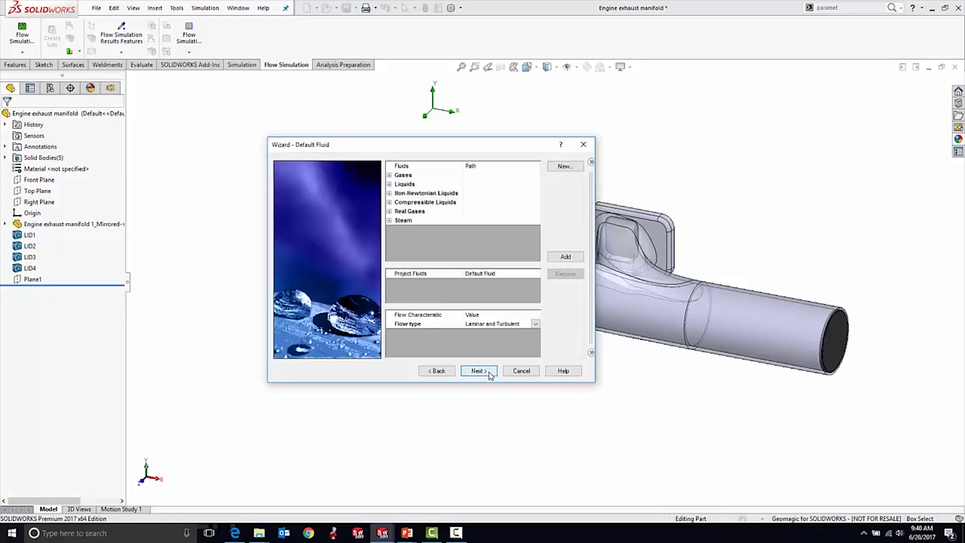
left_click(389, 184)
left_click(389, 175)
double_click(412, 203)
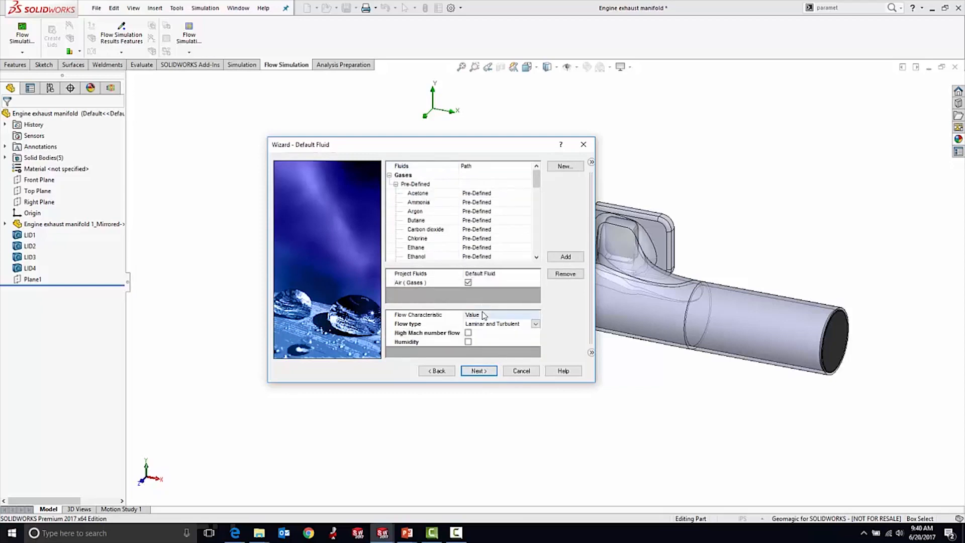
left_click(473, 373)
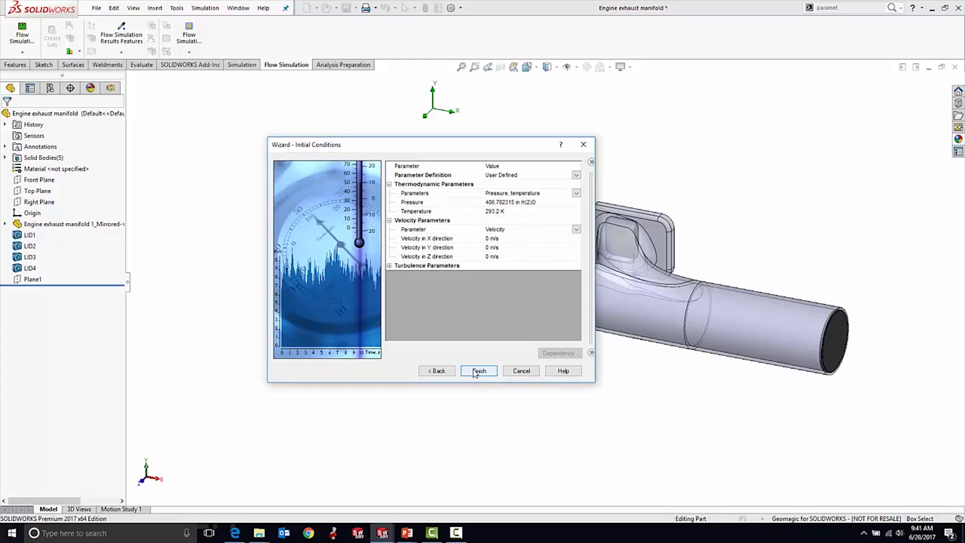
left_click(479, 371)
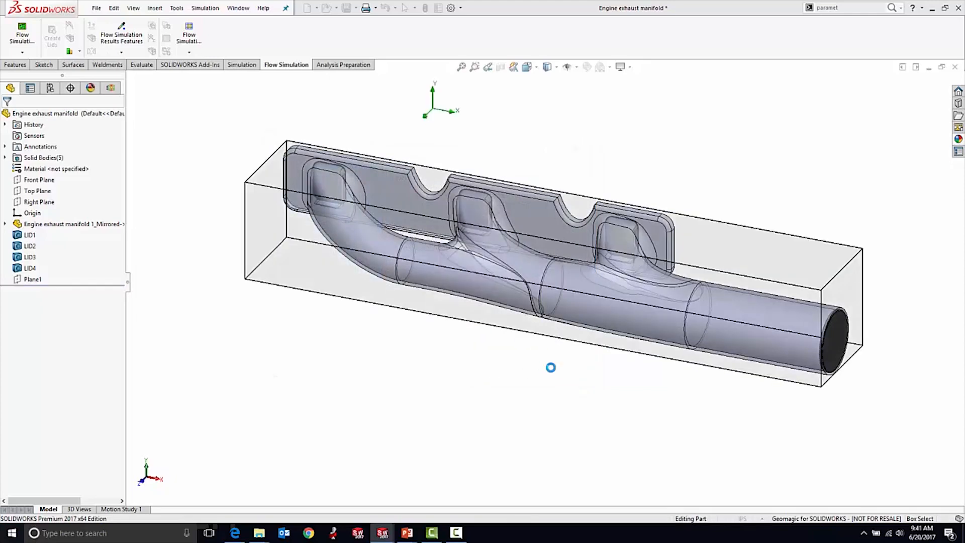
Hide the computational domain of Project(1).
left_click(113, 88)
right_click(64, 203)
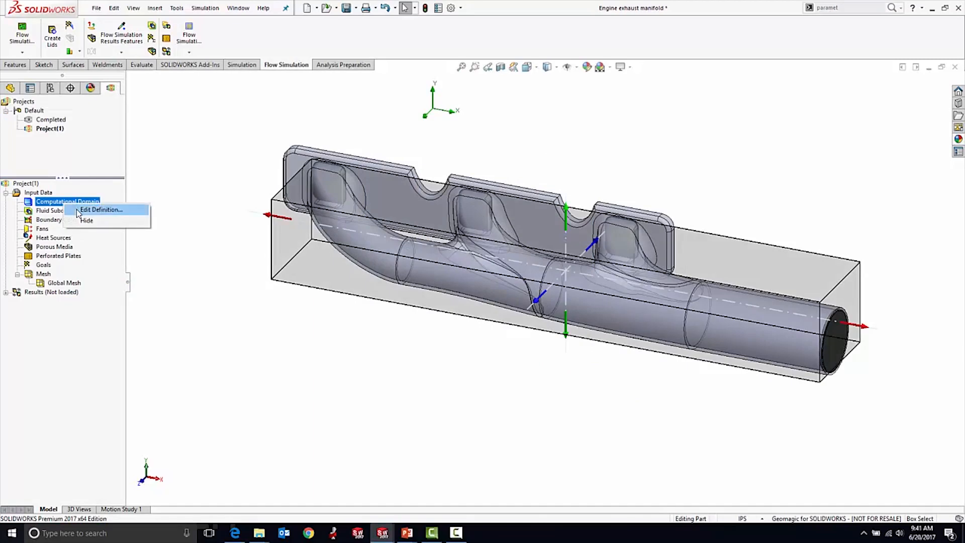
left_click(83, 220)
Add an Inlet Mass Flow boundary condition of 0.0001 kg/s to the inner face of the lid closing the large pipe end.
middle_click_drag(520, 441, 511, 421)
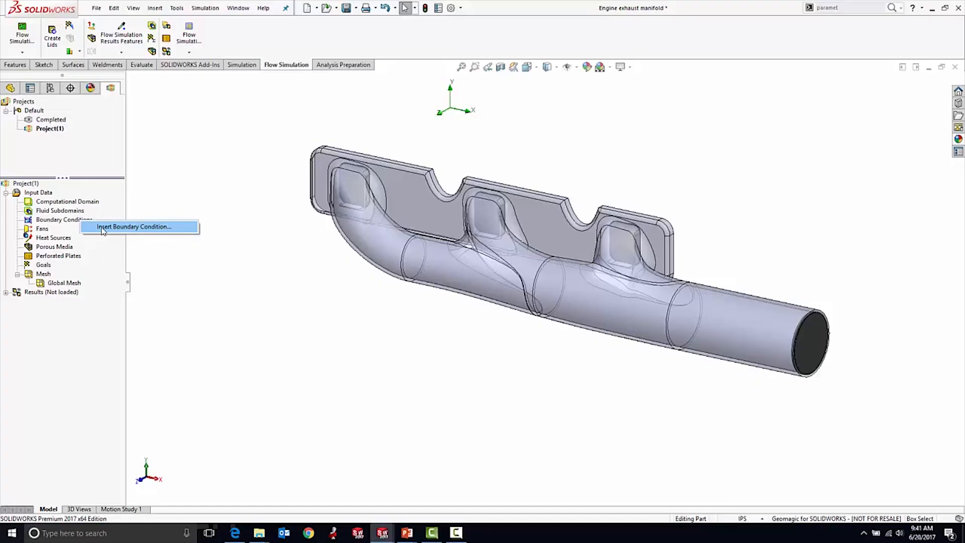
left_click(103, 227)
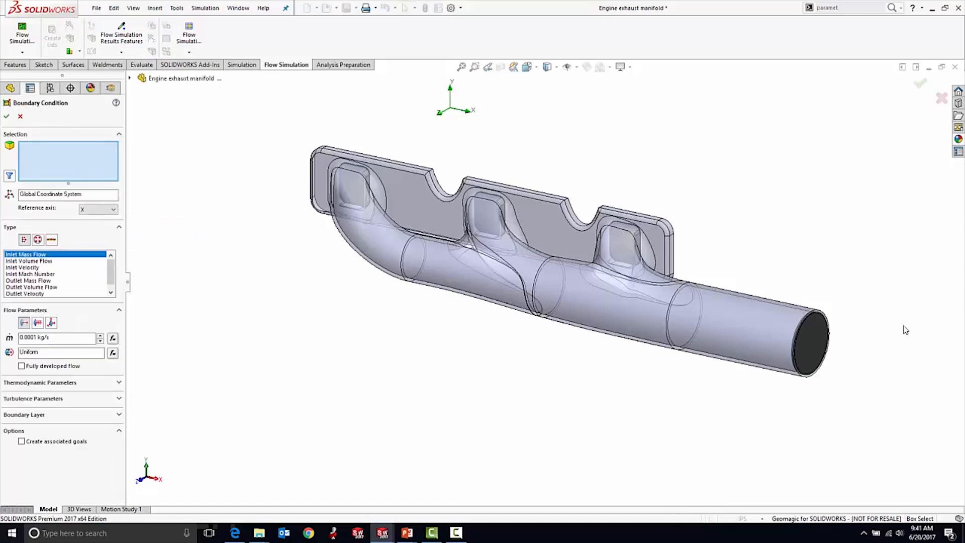
right_click(809, 344)
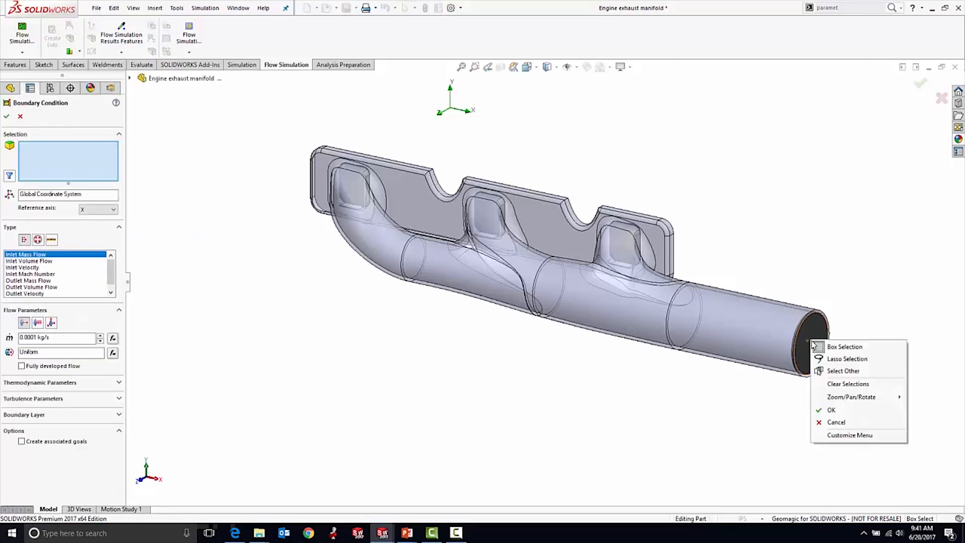
left_click(832, 371)
left_click(814, 347)
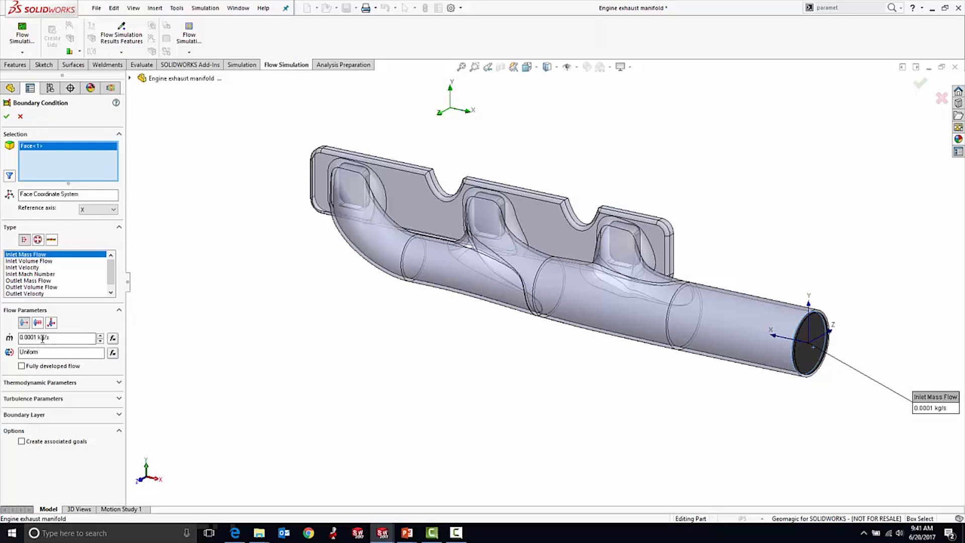
left_click(6, 117)
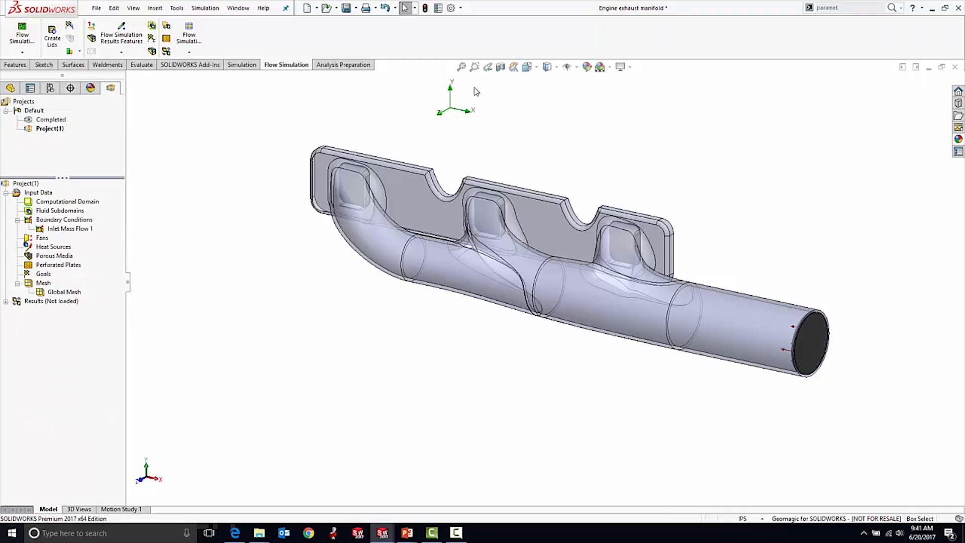
Section the manifold parallel to the Top Plane at a -3.62 in offset, cutting through the three port lids.
left_click(500, 67)
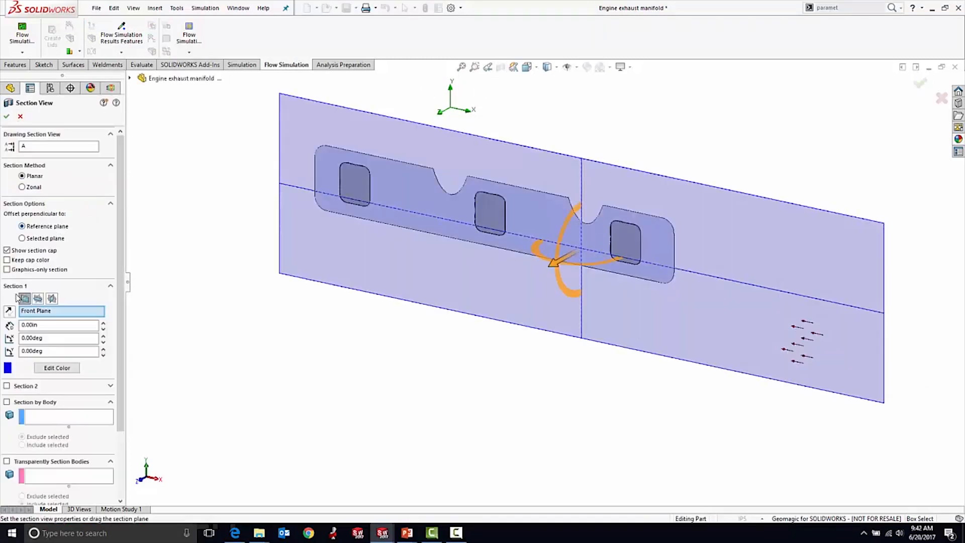
left_click(38, 299)
left_click_drag(553, 104, 553, 203)
left_click(6, 116)
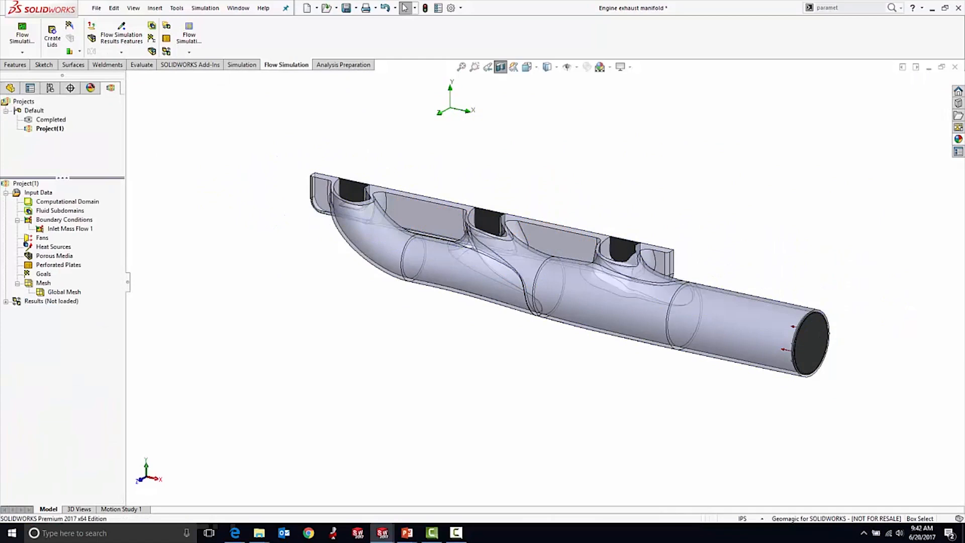
Apply an Environment Pressure boundary condition with default values to the inner lid face of the port nearest the large pipe end.
middle_click_drag(276, 293, 289, 302)
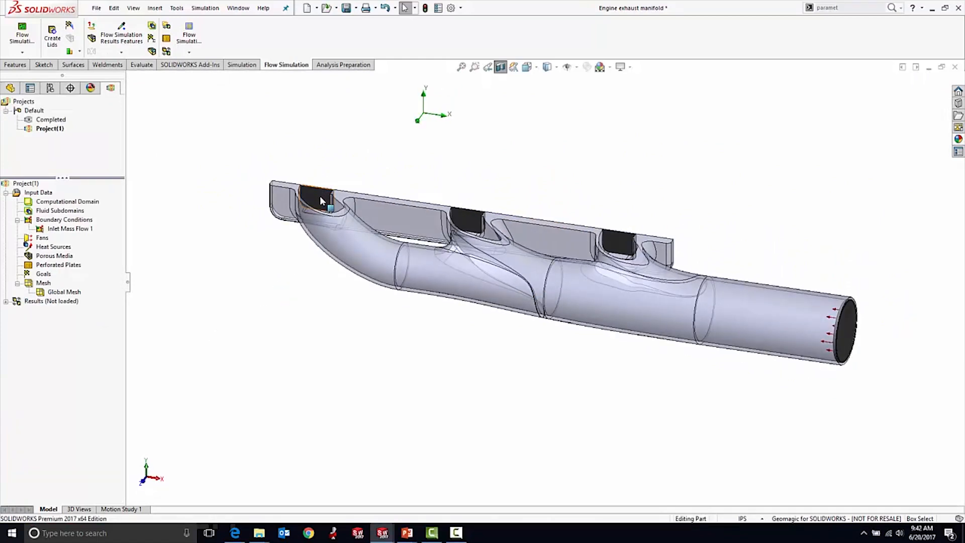
right_click(42, 221)
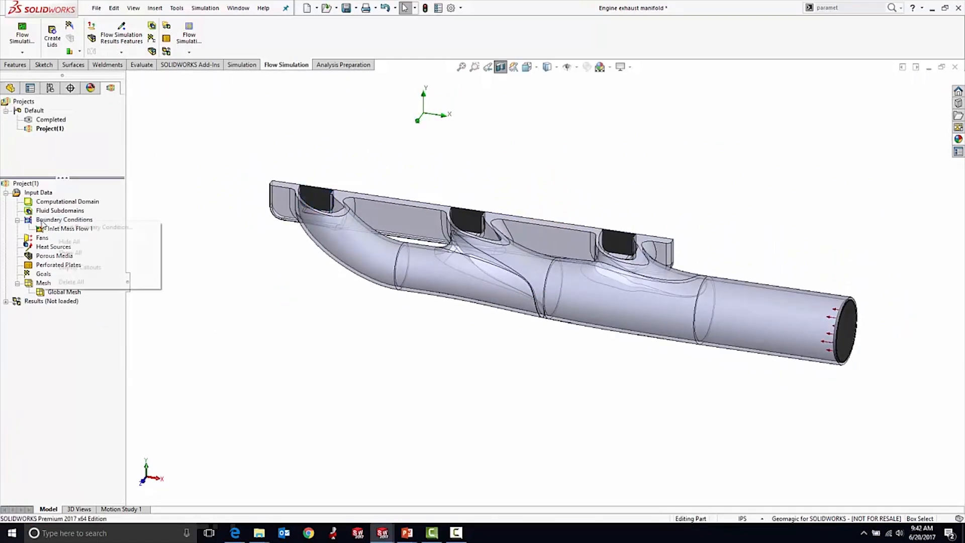
left_click(68, 229)
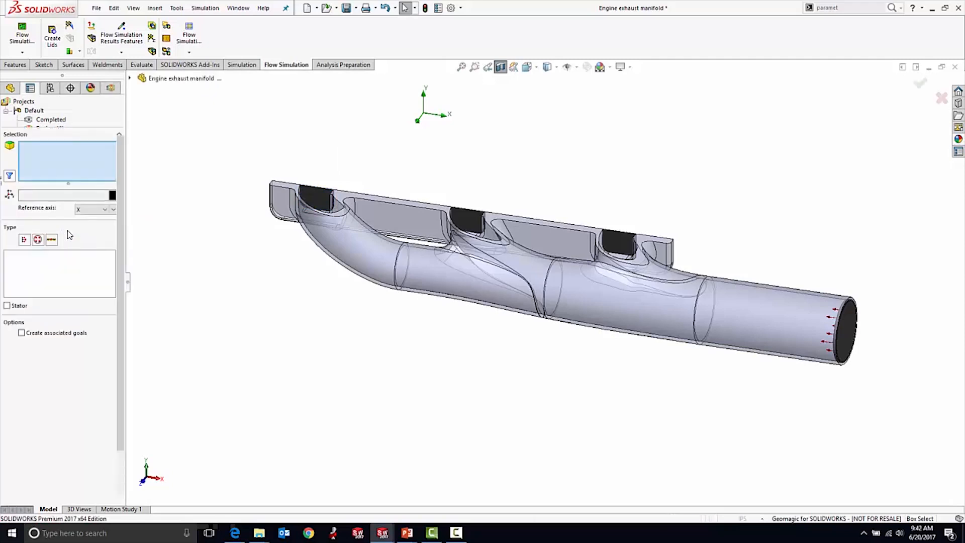
left_click(39, 241)
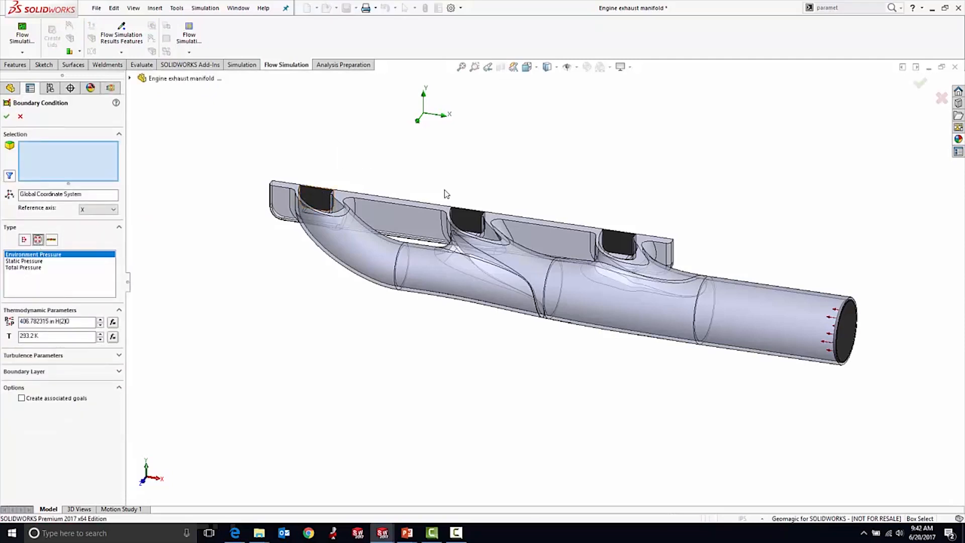
left_click(620, 243)
left_click(6, 116)
Apply an Environment Pressure boundary condition with default values to the inner lid face of the middle port.
right_click(40, 221)
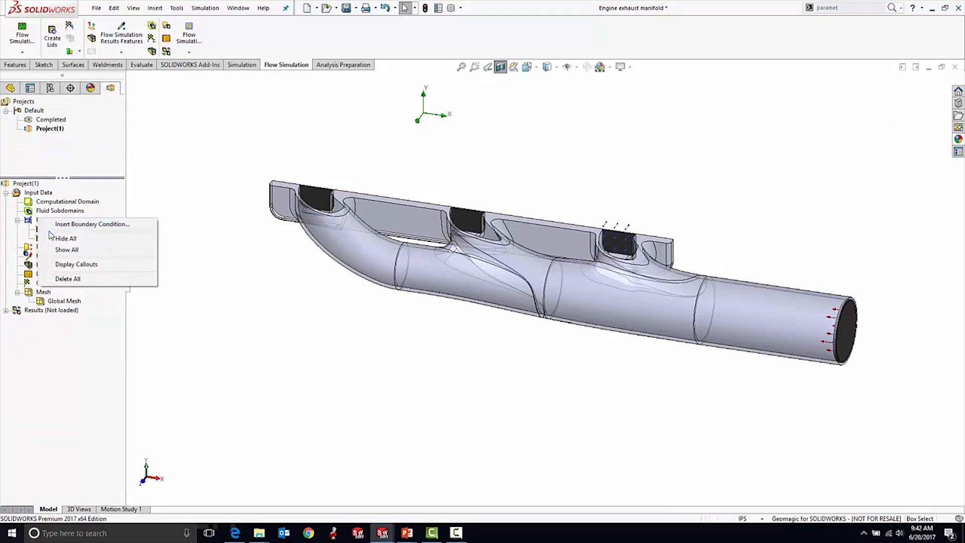
left_click(70, 225)
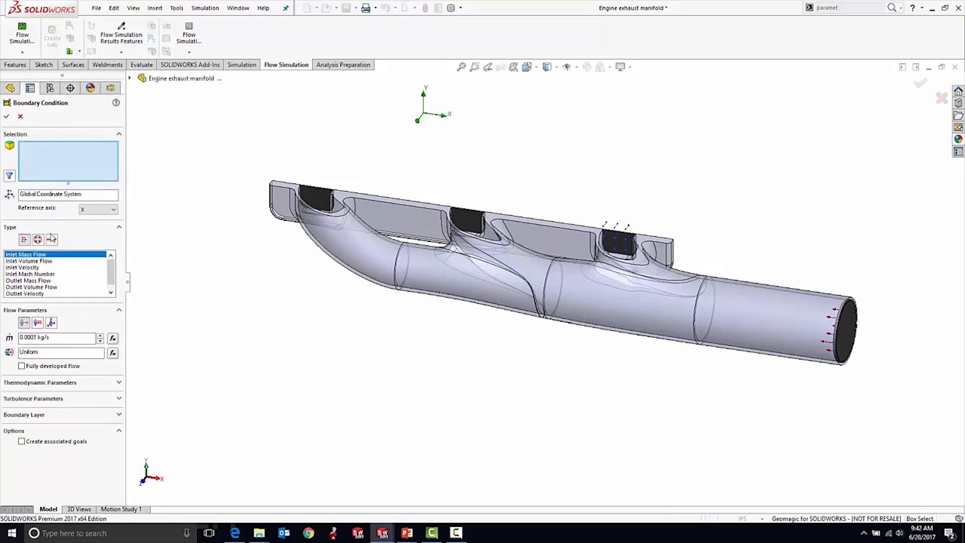
left_click(37, 240)
left_click(491, 234)
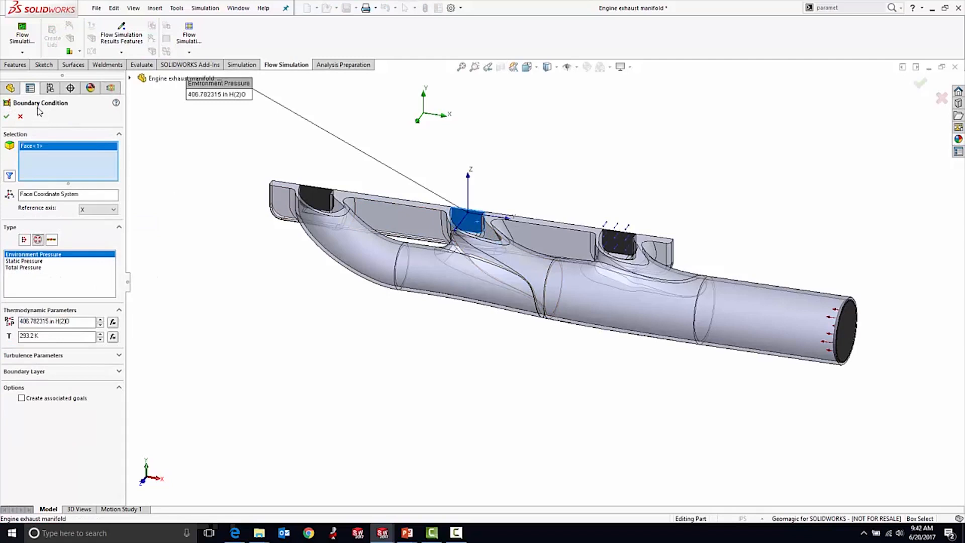
left_click(7, 117)
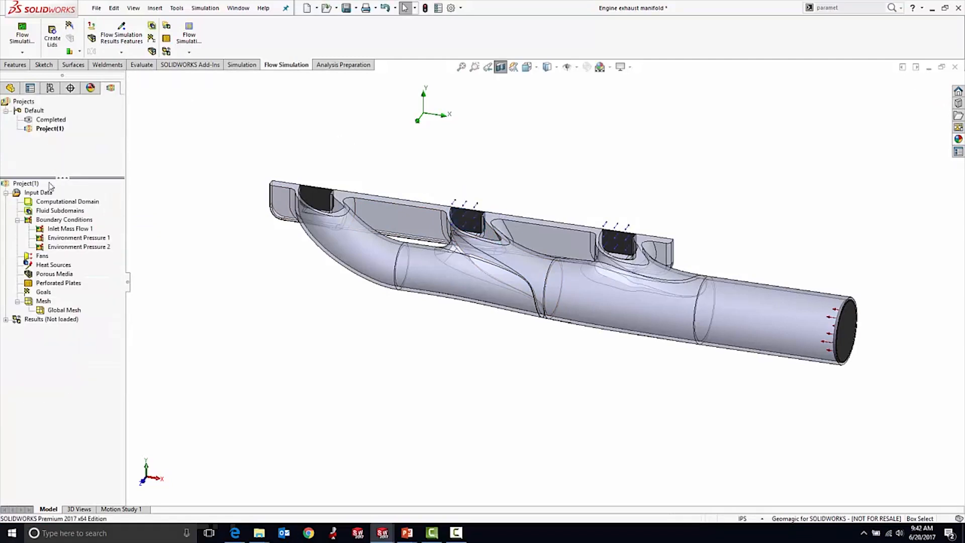
Apply an Environment Pressure boundary condition with default values to the inner lid face of the port farthest from the large pipe end.
right_click(49, 224)
left_click(70, 229)
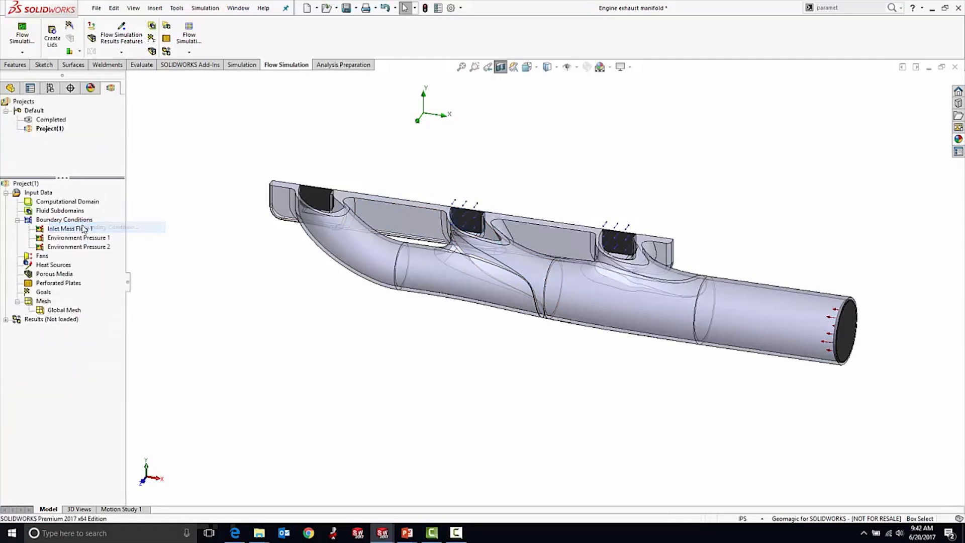
left_click(38, 239)
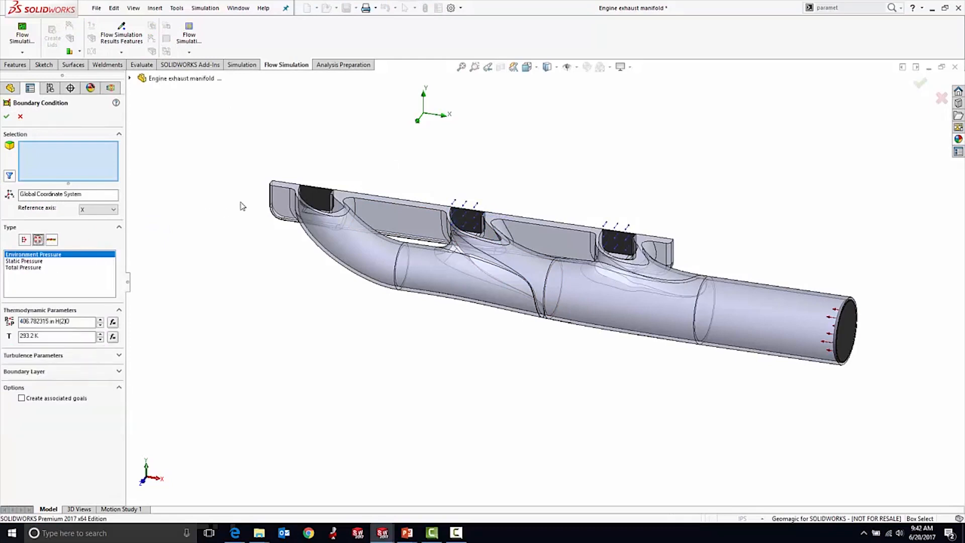
left_click(303, 198)
left_click(7, 117)
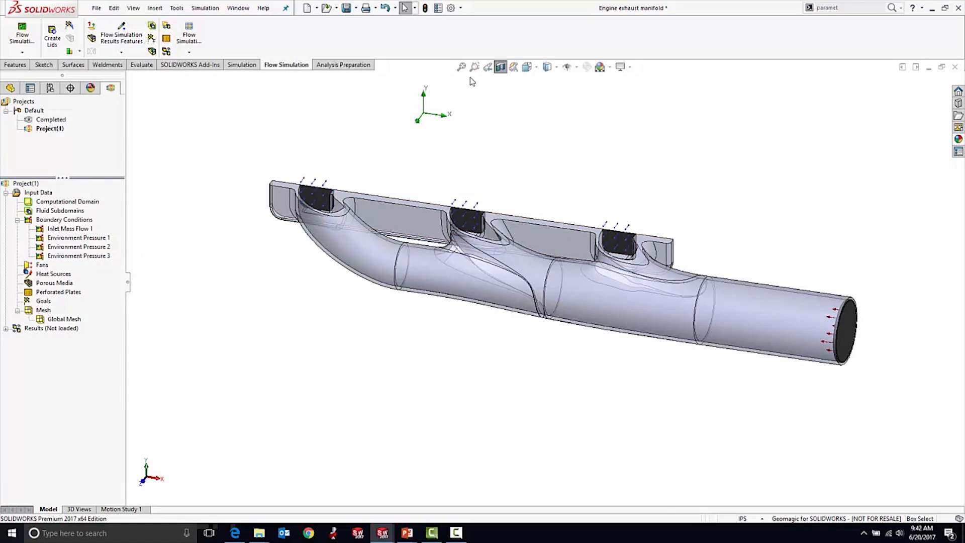
Turn off the section view to show the whole manifold.
left_click(501, 67)
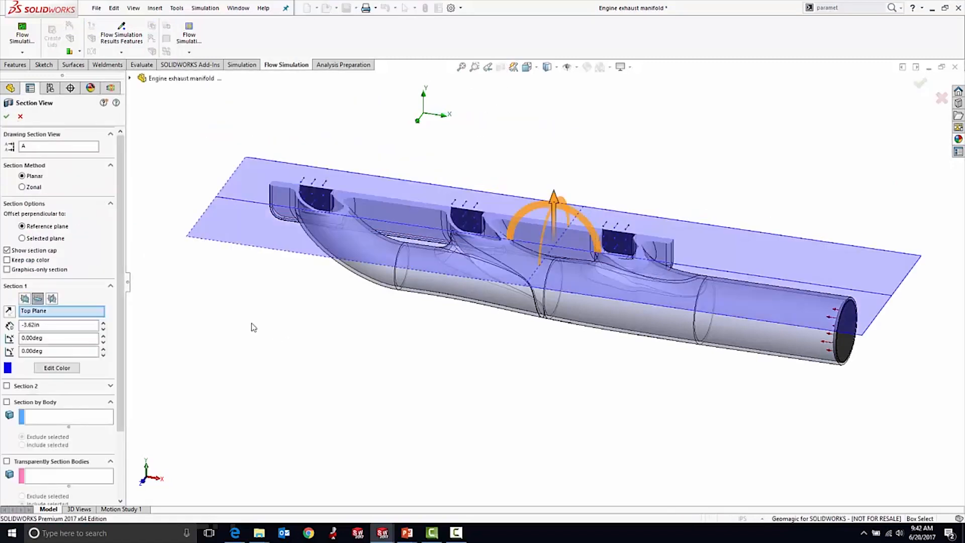
left_click(20, 116)
middle_click_drag(333, 390, 389, 411)
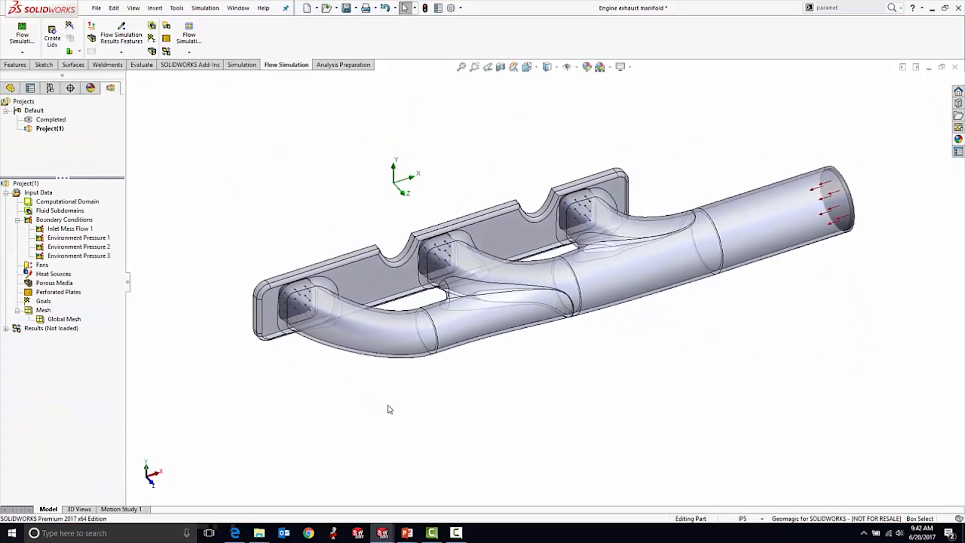
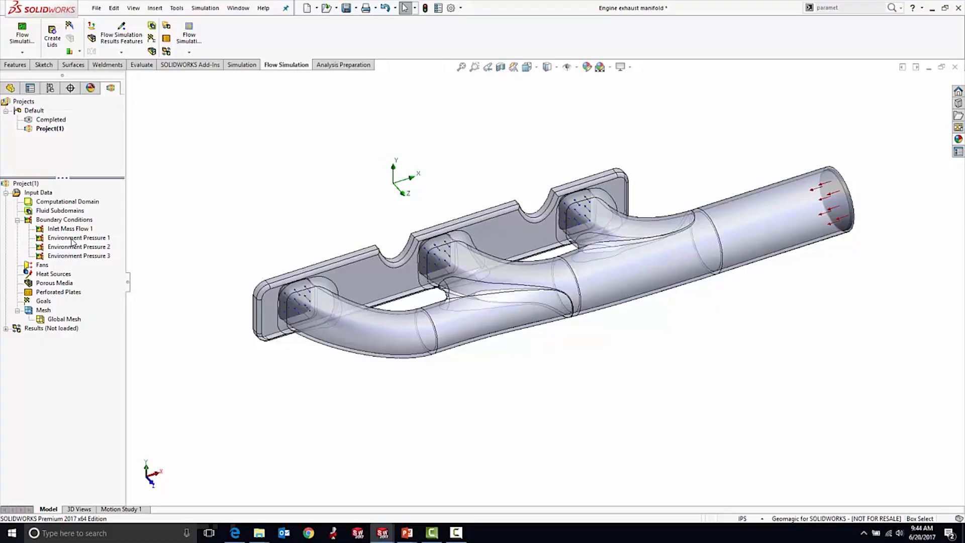
Create separate average Mass Flow Rate surface goals for each of the three Environment Pressure faces.
left_click(72, 238)
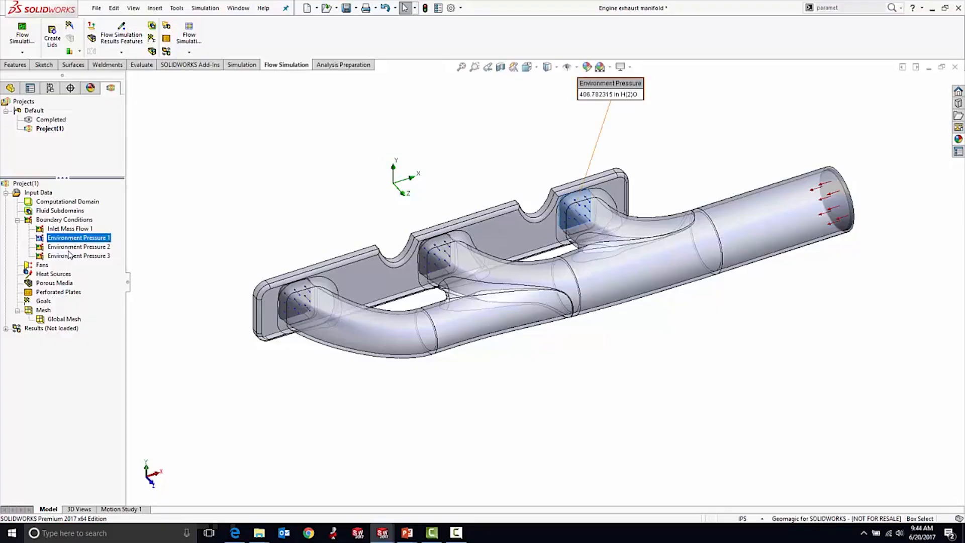
left_click(67, 256, "shift")
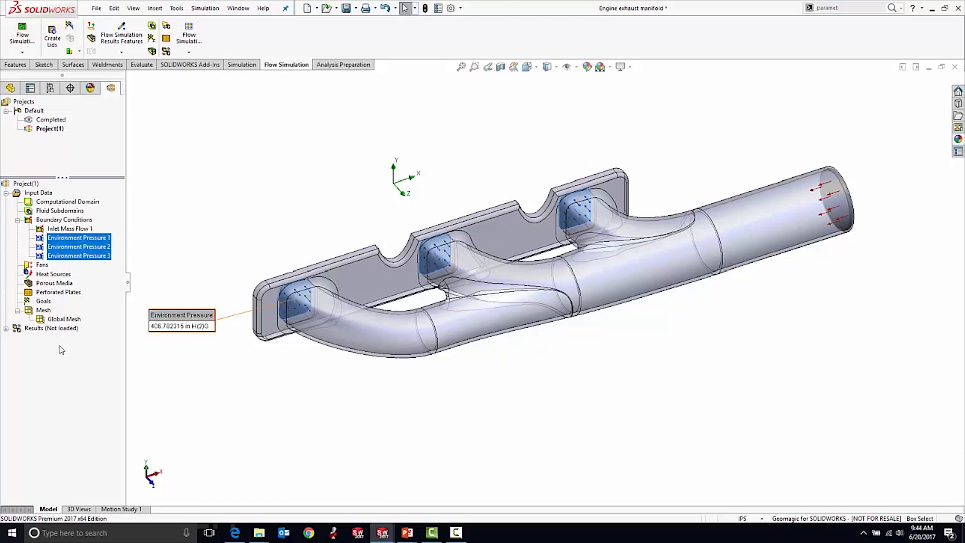
right_click(44, 304)
left_click(77, 330)
left_click(78, 308)
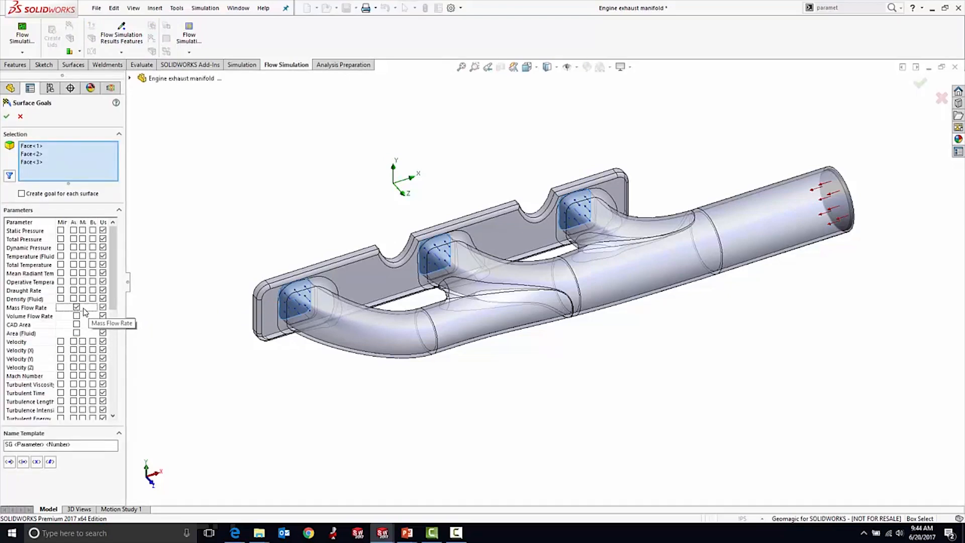
left_click(21, 193)
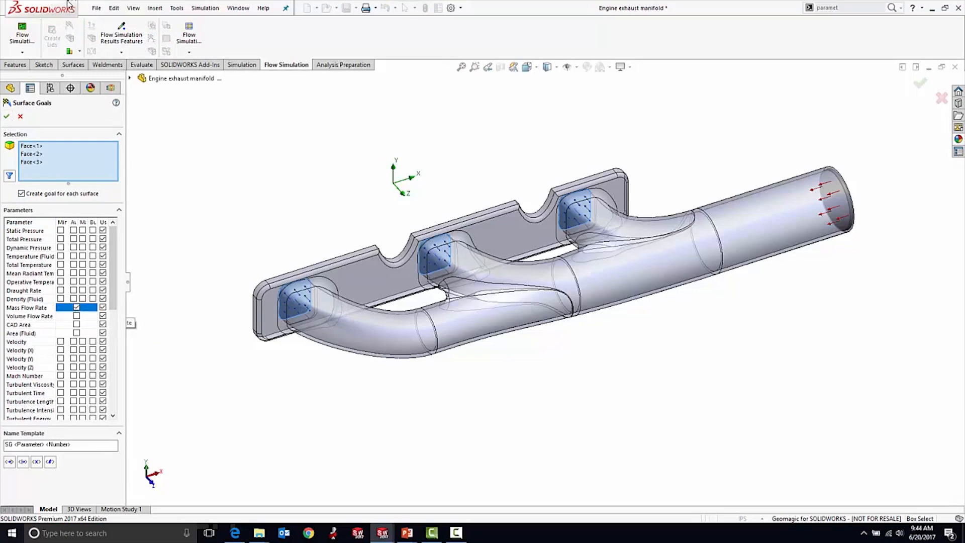
left_click(5, 118)
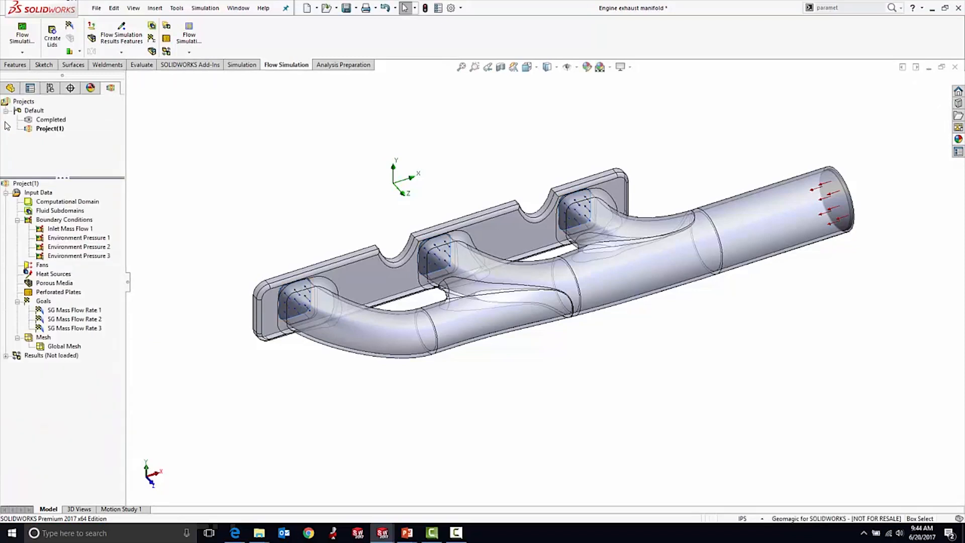
Check which manifold port the first and third mass flow rate goals are assigned to.
left_click(71, 318)
left_click(68, 312)
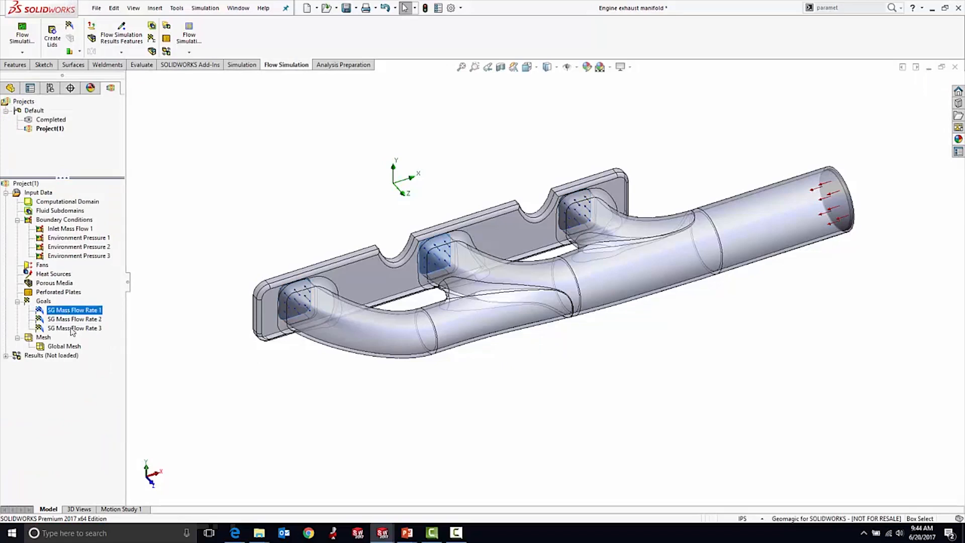
left_click(73, 329)
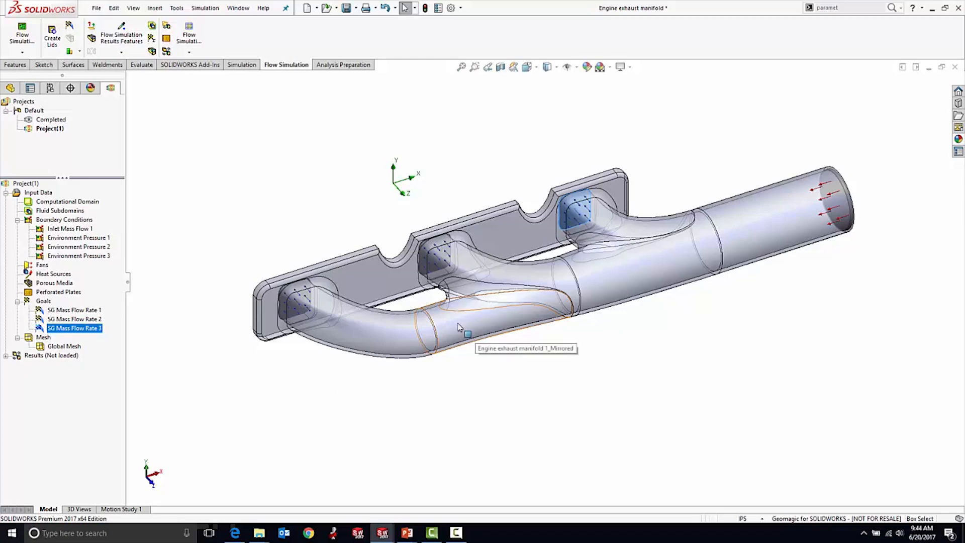
left_click(322, 380)
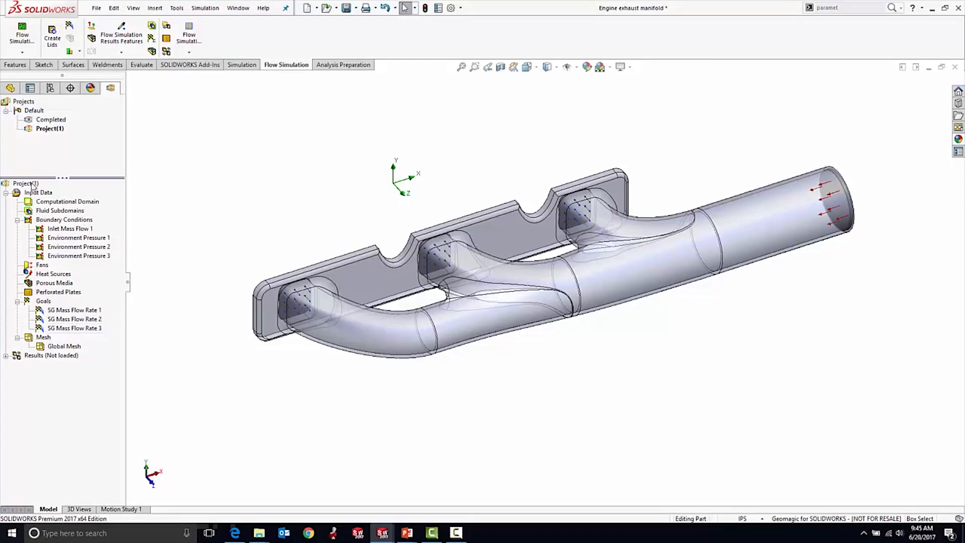
Run the flow calculation for Project(1).
right_click(34, 185)
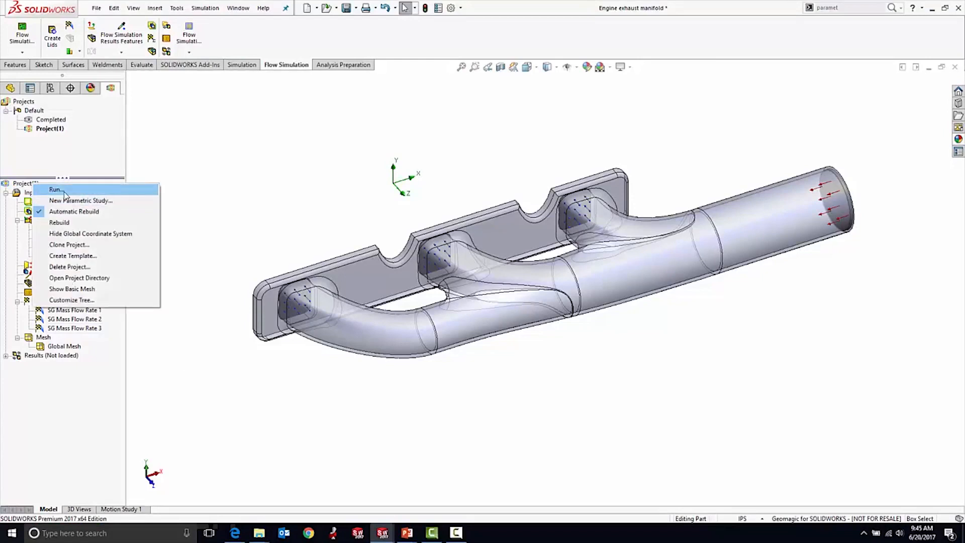
left_click(56, 190)
left_click(574, 211)
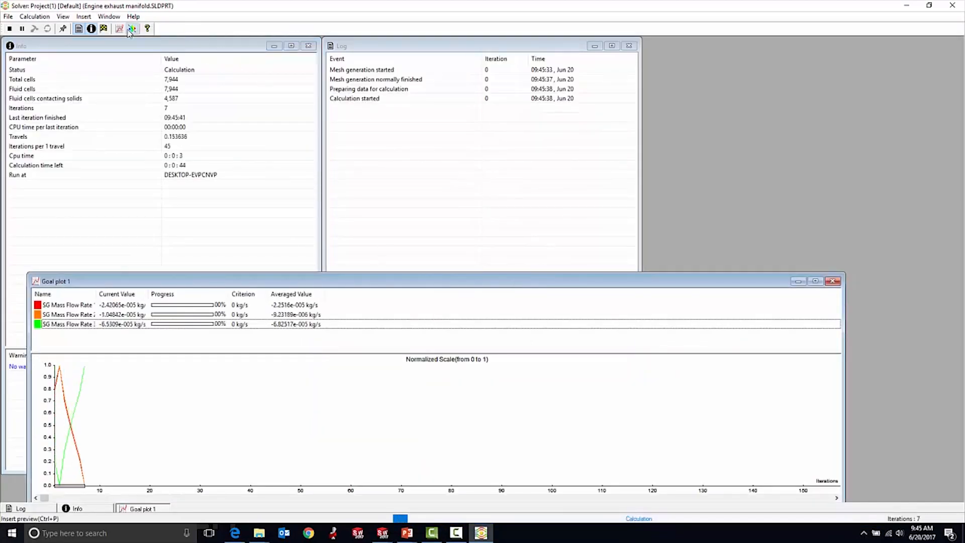
Insert a solver preview of pressure contours on the Top Plane at the default offset, and close the solver once the calculation ends.
left_click(147, 28)
left_click(505, 239)
left_click(508, 255)
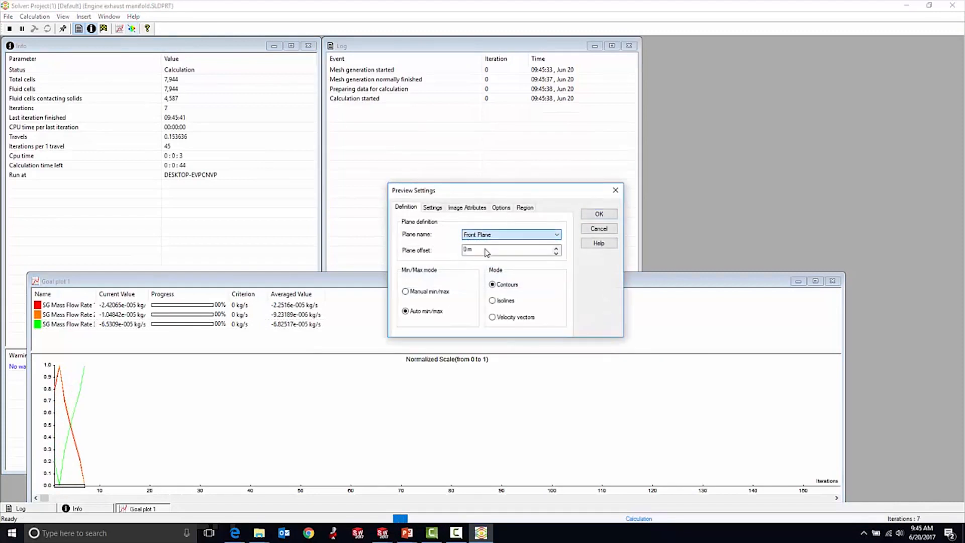
left_click(597, 214)
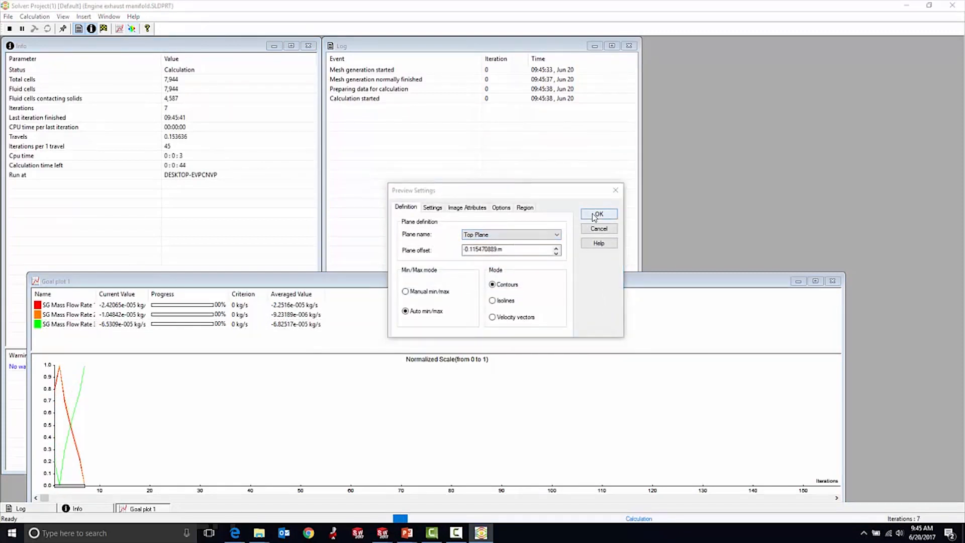
left_click_drag(497, 121, 752, 126)
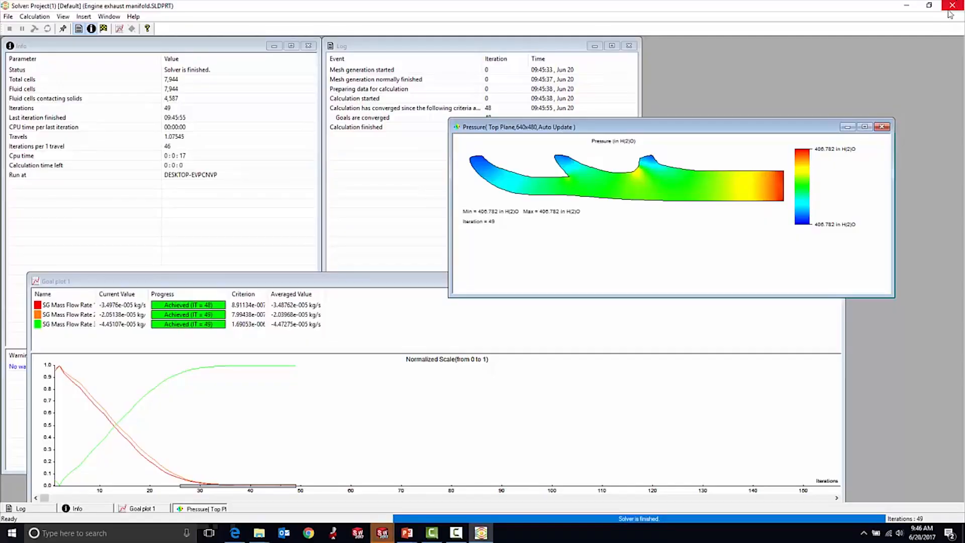
left_click(952, 7)
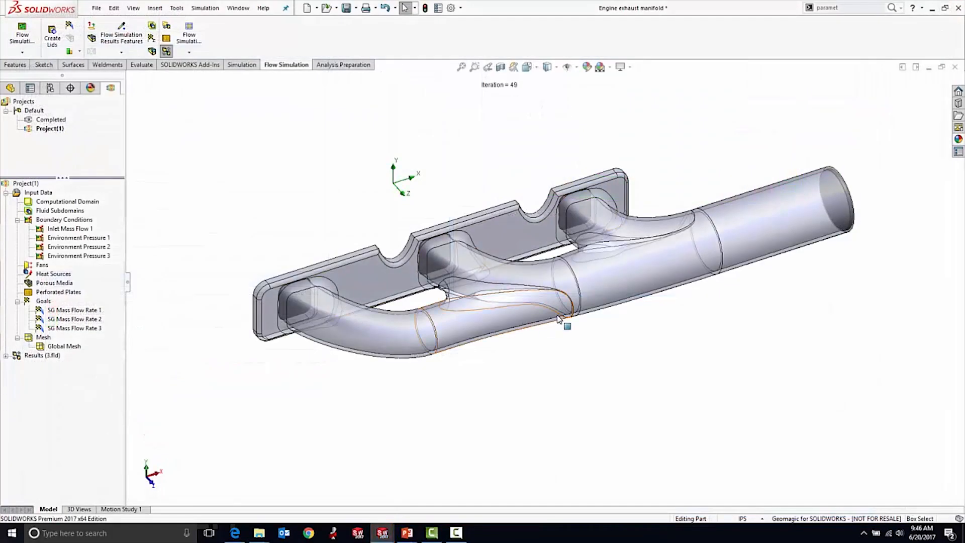
Start a cut plot from the results on the Top Plane, offset about -0.1256 m so it cuts through the manifold pipe.
left_click(6, 356)
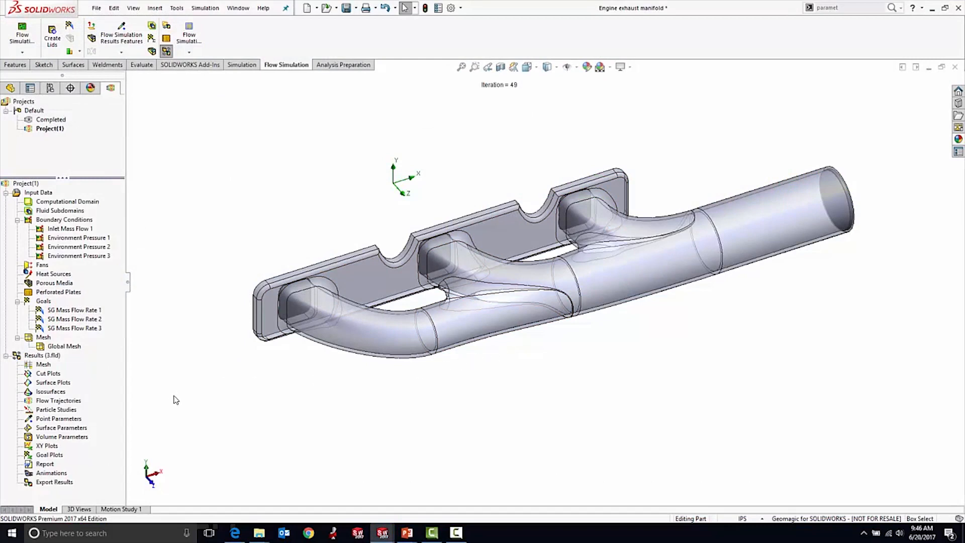
right_click(49, 375)
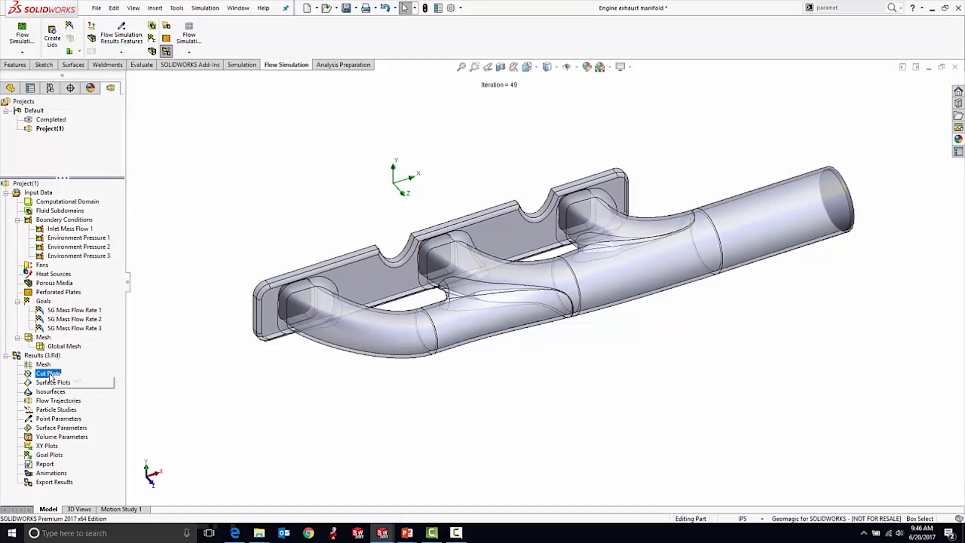
left_click(73, 384)
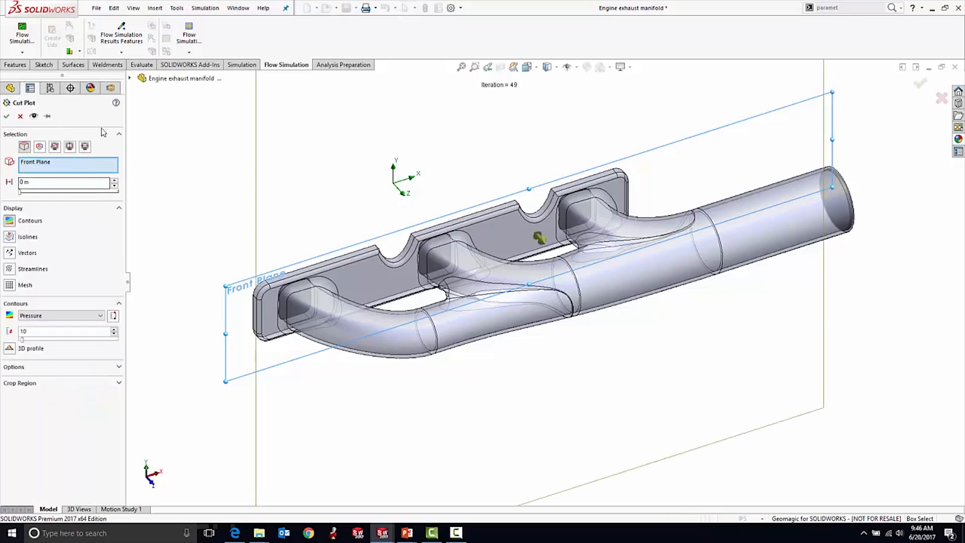
left_click(37, 162)
left_click(129, 78)
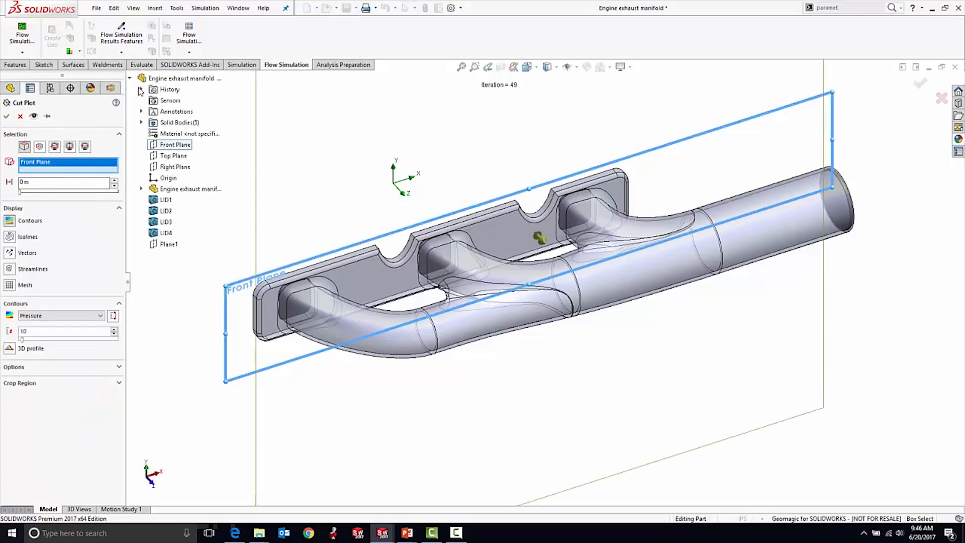
left_click(167, 157)
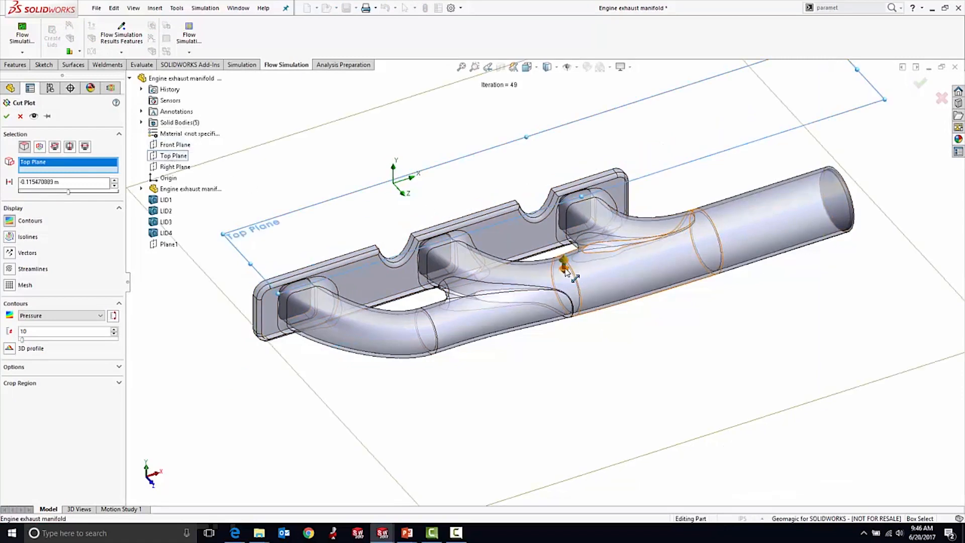
left_click_drag(564, 274, 565, 295)
mouse_move(578, 327)
middle_mouse_down()
mouse_move(568, 300)
mouse_move(561, 321)
middle_mouse_up()
mouse_move(566, 302)
left_mouse_down()
mouse_move(571, 285)
mouse_move(570, 296)
left_mouse_up()
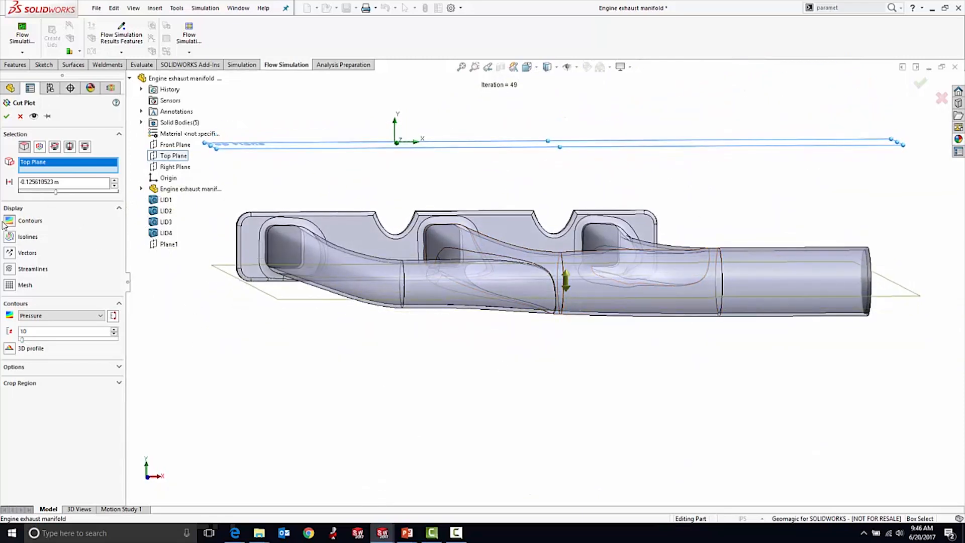
Display velocity contours together with velocity vectors in the cut plot and create it.
left_click(62, 314)
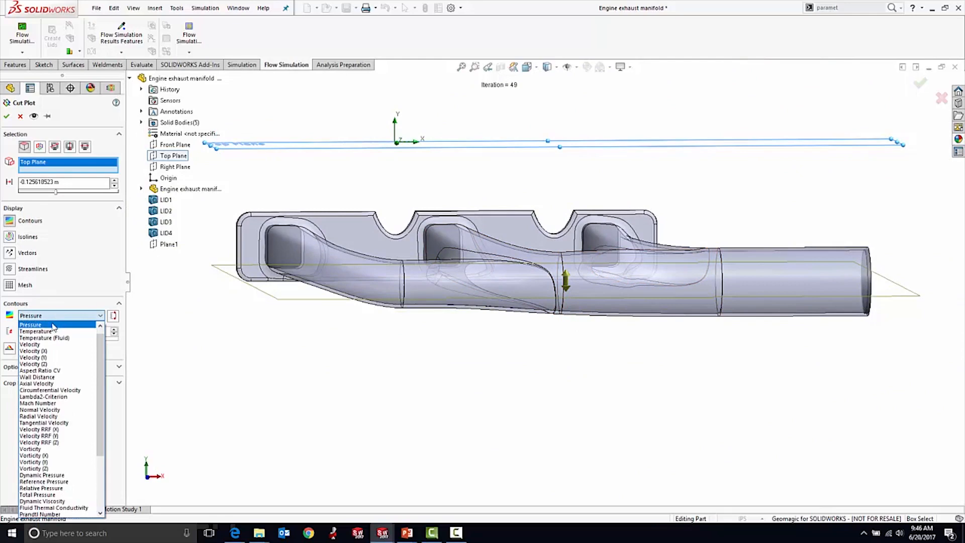
left_click(50, 345)
mouse_move(364, 367)
middle_mouse_down()
mouse_move(394, 399)
mouse_move(357, 380)
middle_mouse_up()
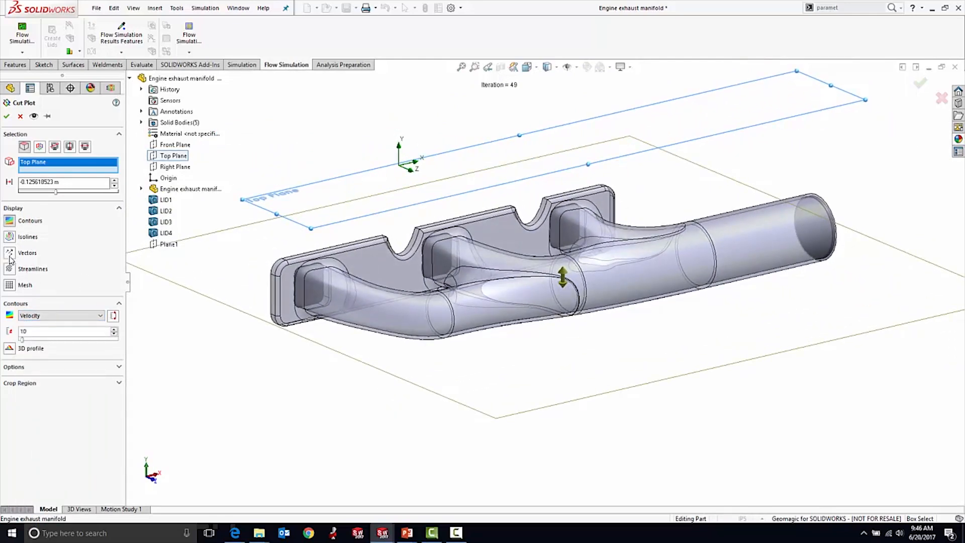
left_click(10, 256)
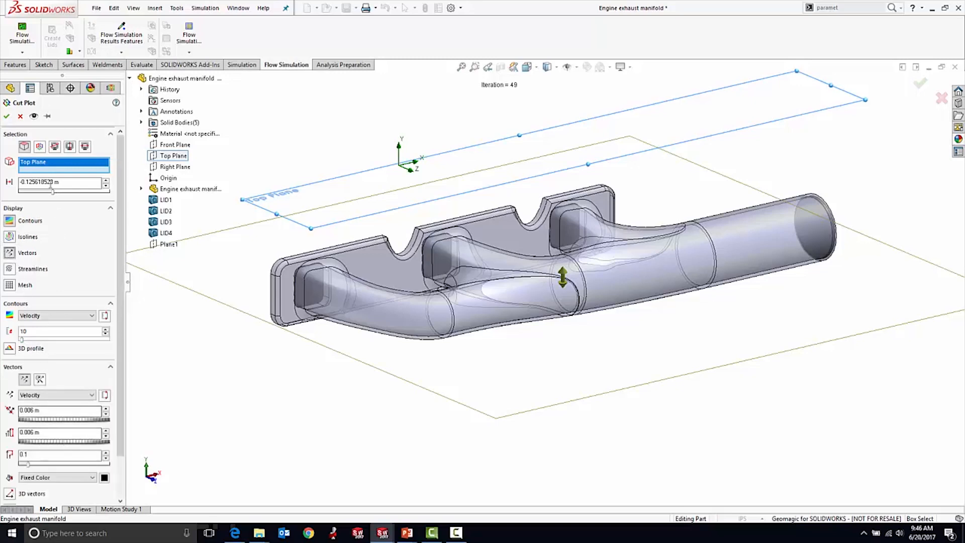
left_click(7, 117)
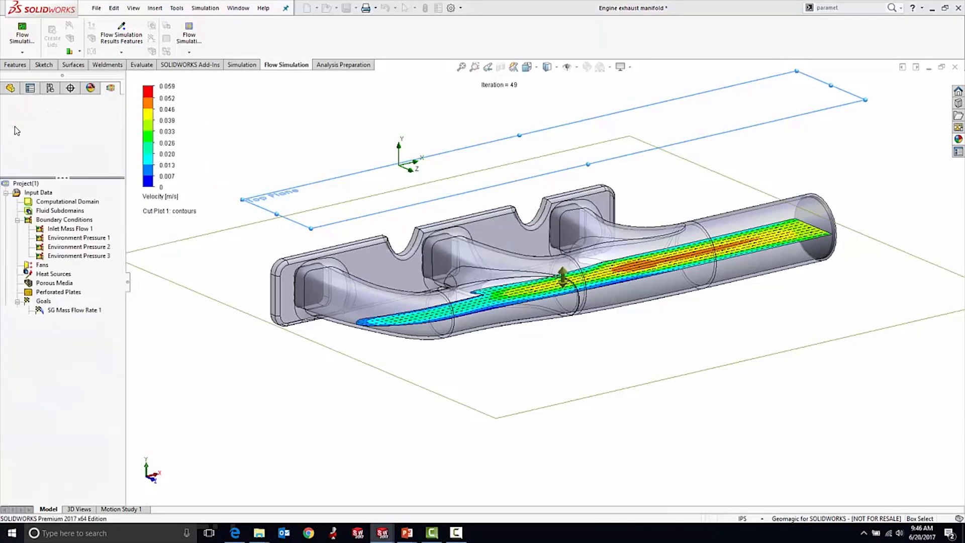
Raise the velocity cut plot's plane so it passes through all three ports, and hide the plot.
middle_click_drag(620, 351, 624, 405)
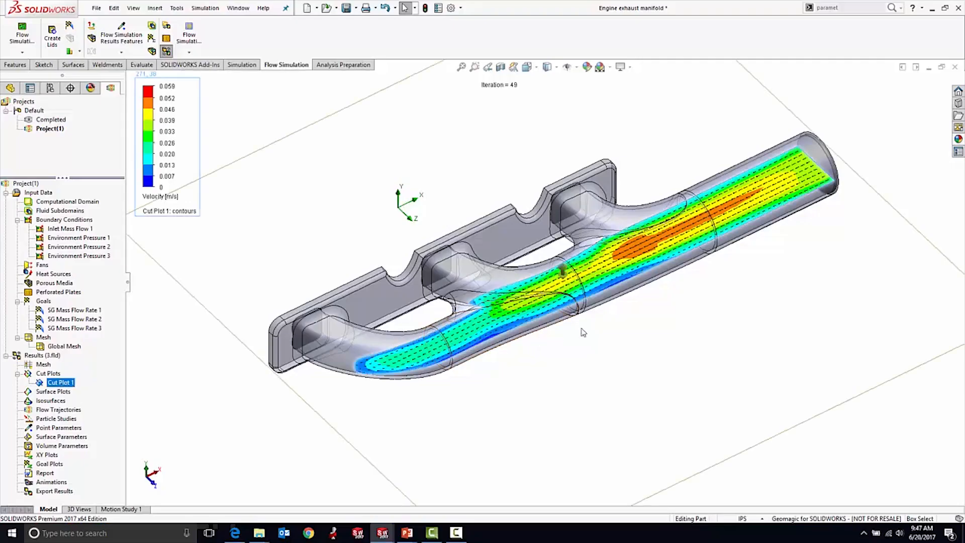
mouse_move(563, 271)
left_mouse_down()
mouse_move(566, 259)
mouse_move(576, 285)
mouse_move(574, 256)
left_mouse_up()
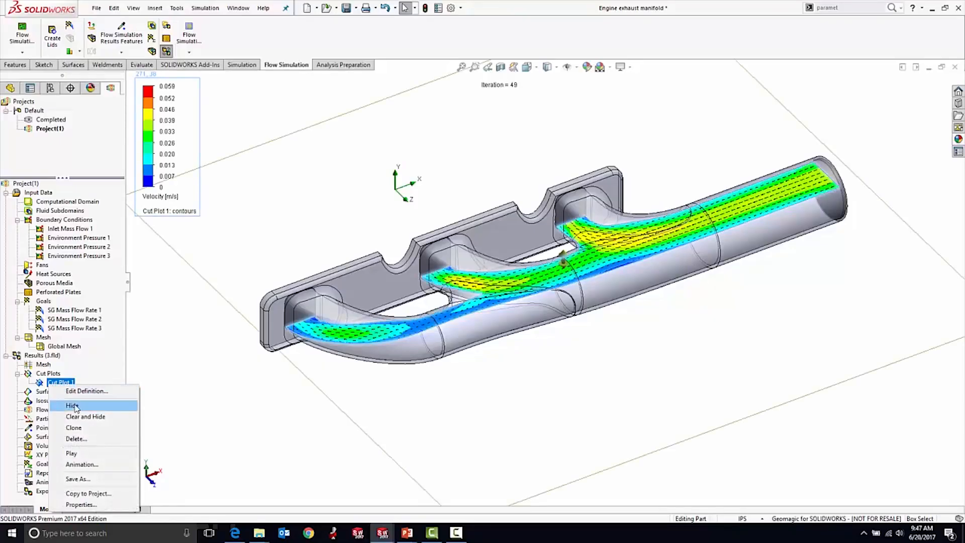
left_click(73, 406)
Create a second cut plot on the Top Plane at the default offset, showing velocity streamlines without contours.
right_click(57, 374)
left_click(112, 382)
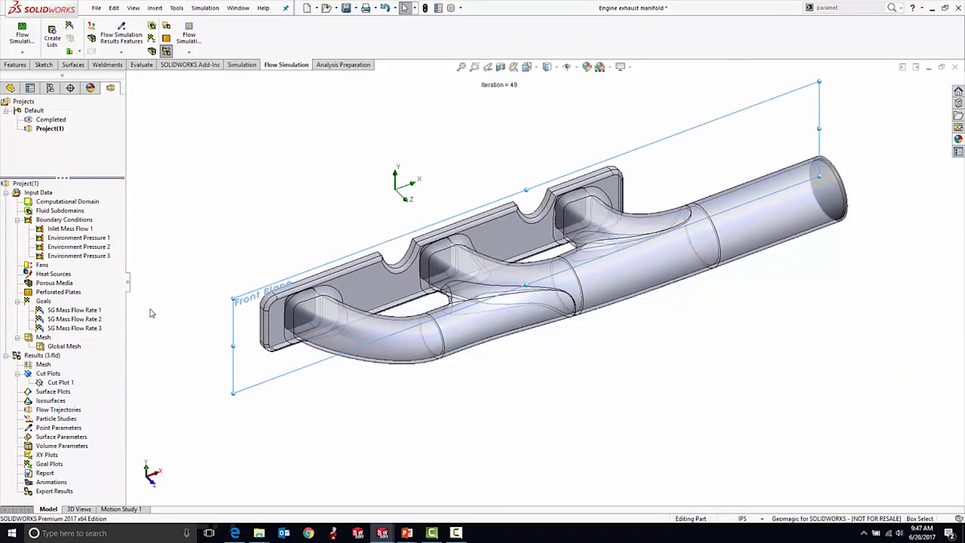
left_click(9, 270)
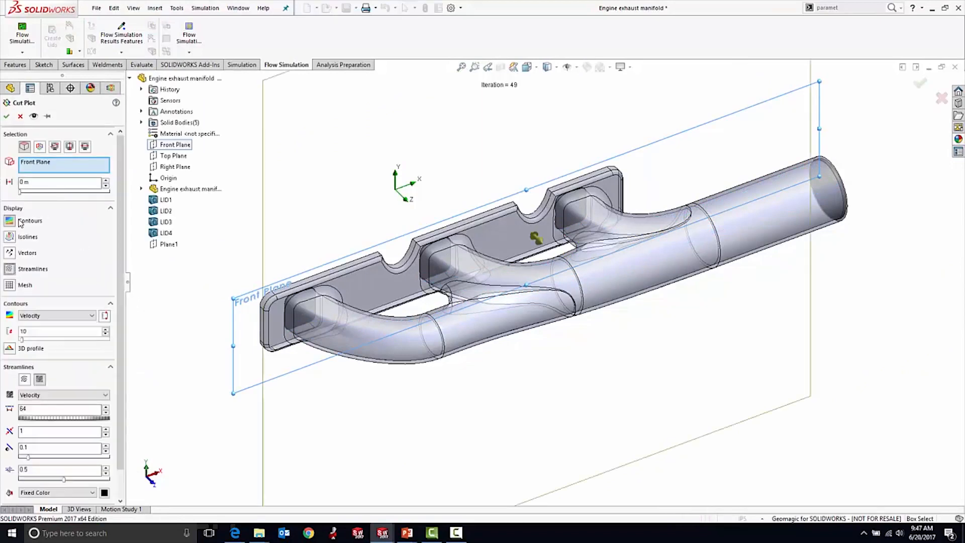
left_click(9, 221)
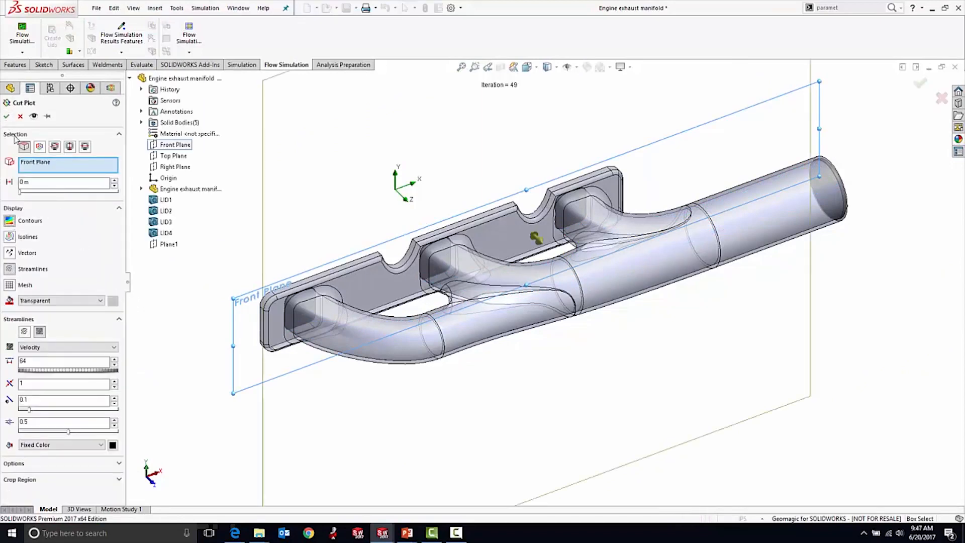
left_click(171, 156)
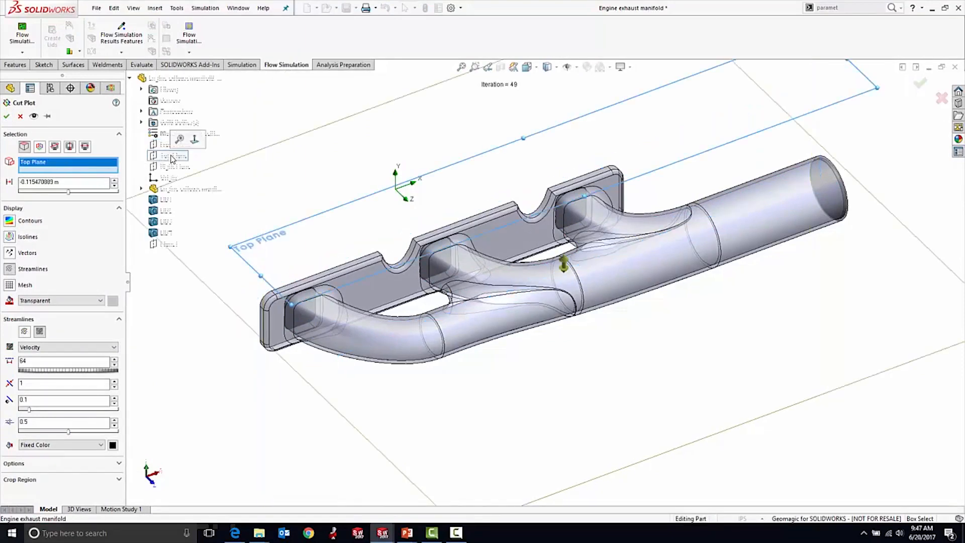
left_click(6, 116)
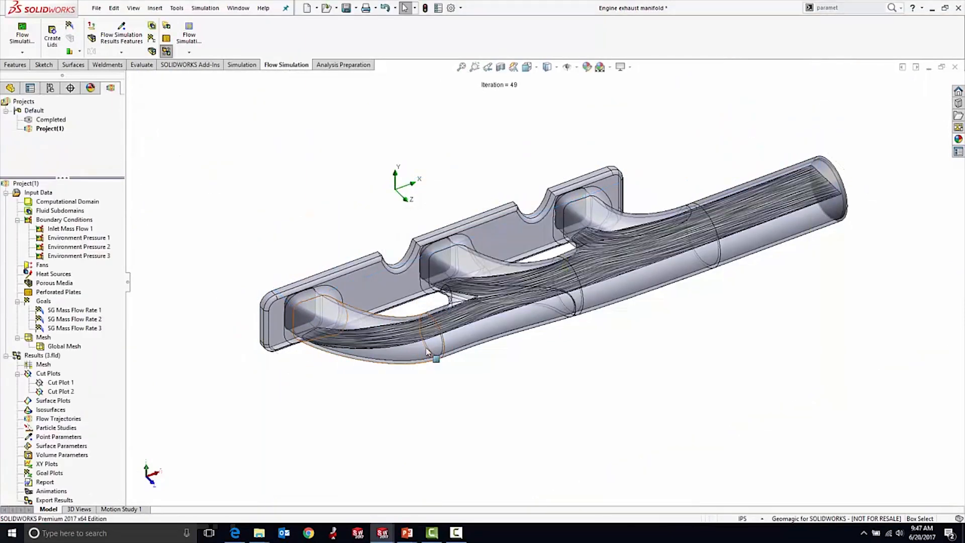
Lower the streamline cut plot's plane within the manifold pipe and inspect the streamlines up close around the middle branch.
middle_click_drag(596, 403, 576, 431)
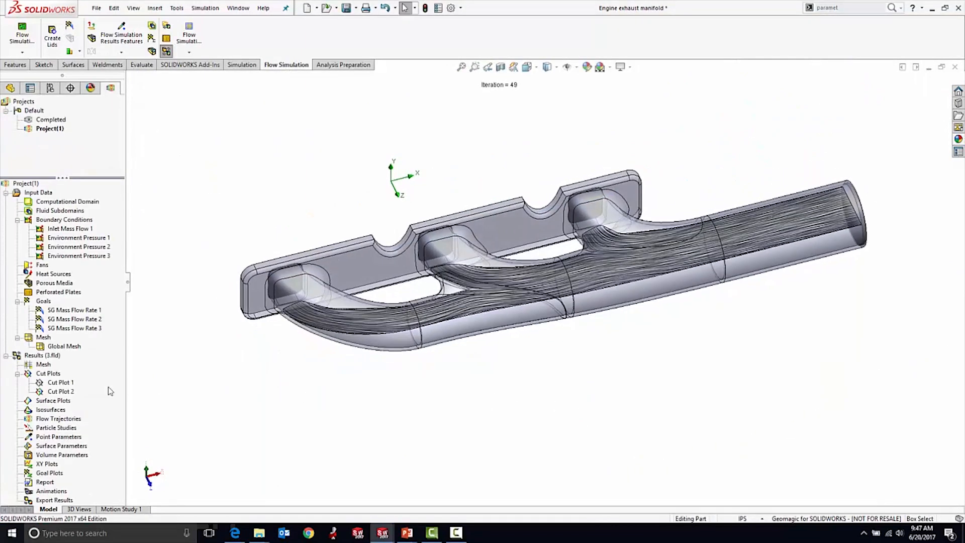
left_click(56, 391)
left_click(567, 267)
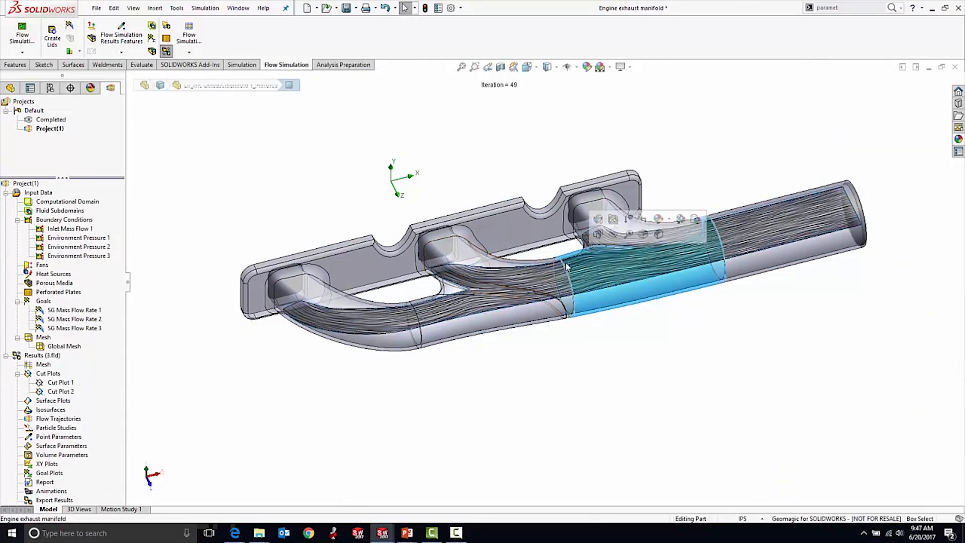
left_click(56, 391)
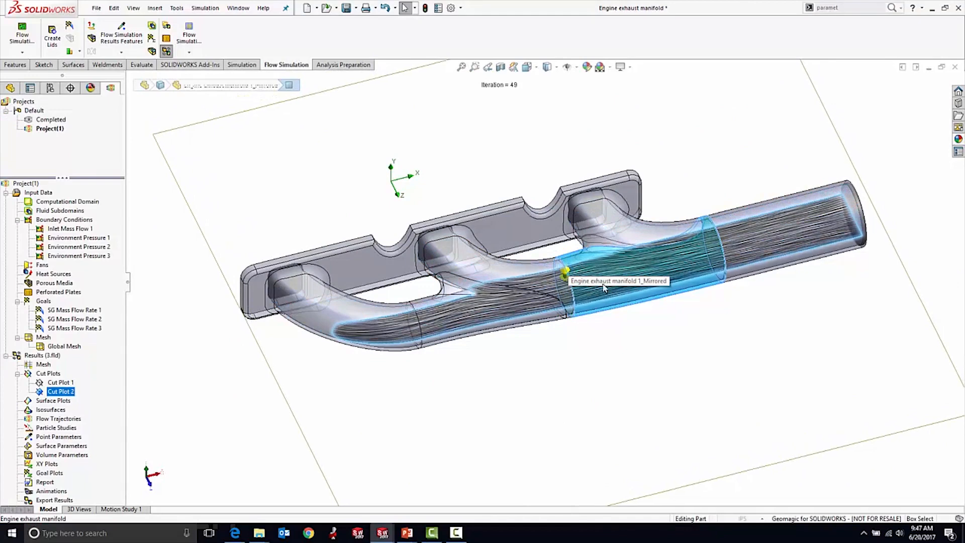
scroll(591, 322, "down", 5)
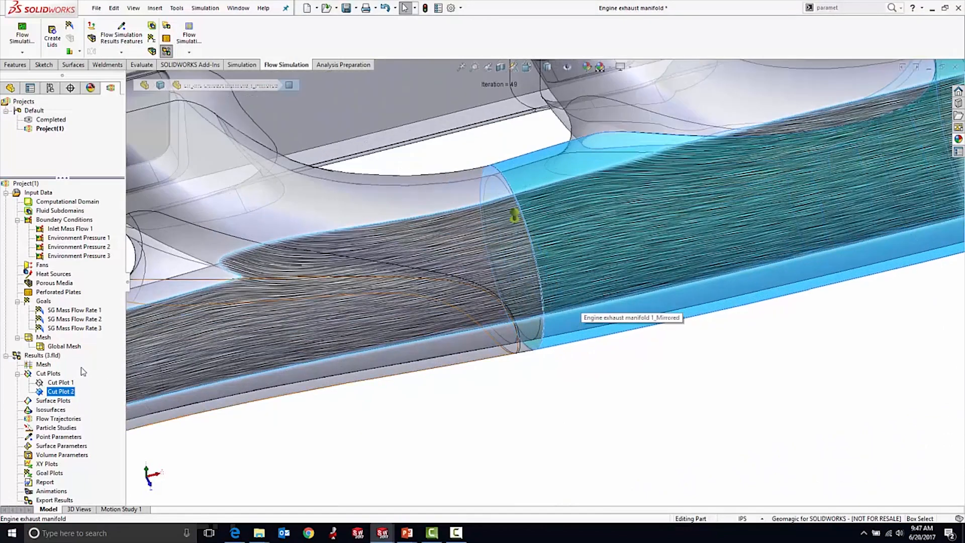
Hide the streamline cut plot on the Top Plane.
right_click(70, 391)
left_click(90, 410)
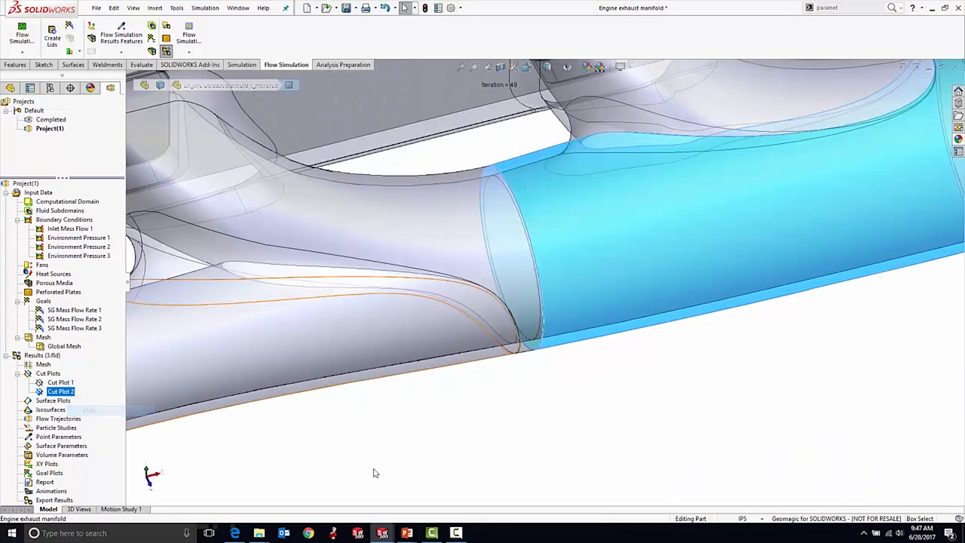
key("f")
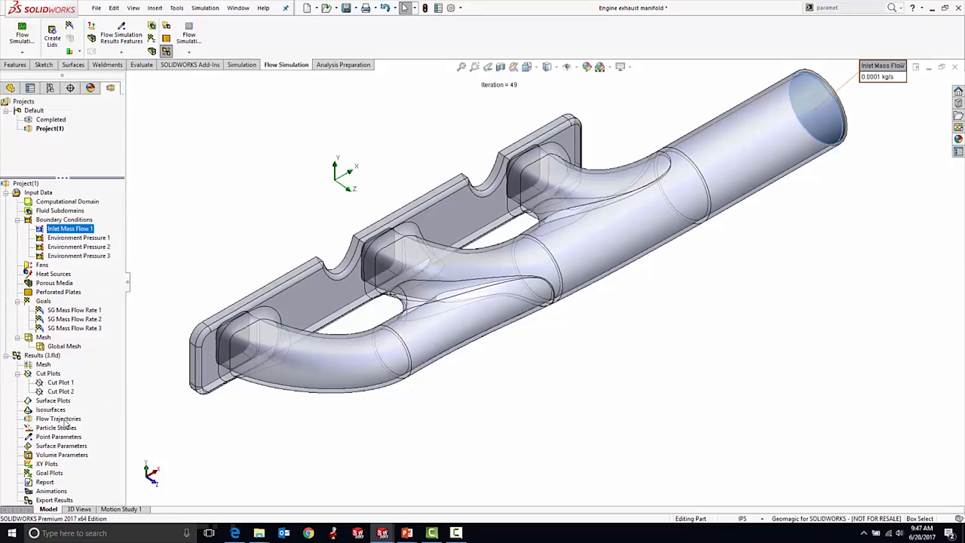
Create flow trajectories starting from the inlet mass flow face with 40 points, drawn as static pipes coloured by velocity.
right_click(67, 422)
left_click(91, 427)
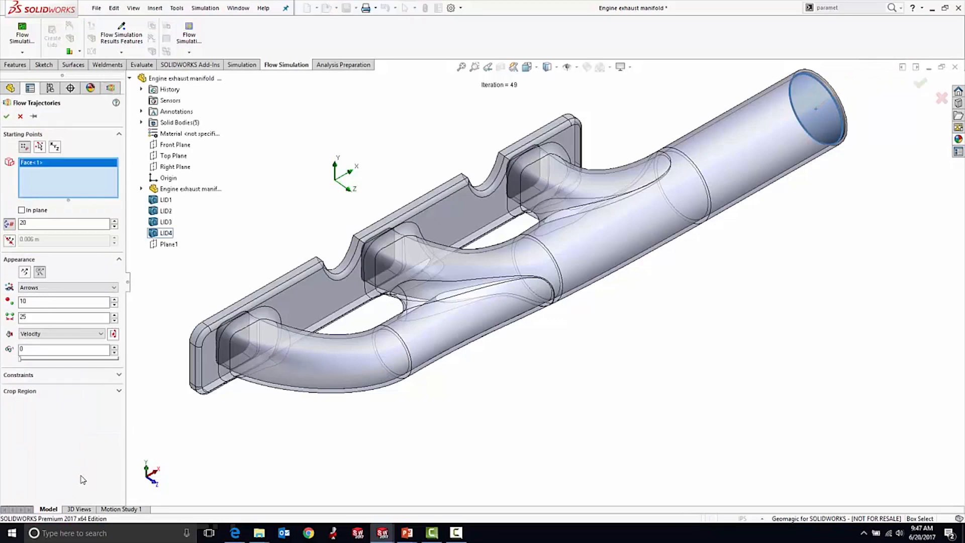
left_click(25, 274)
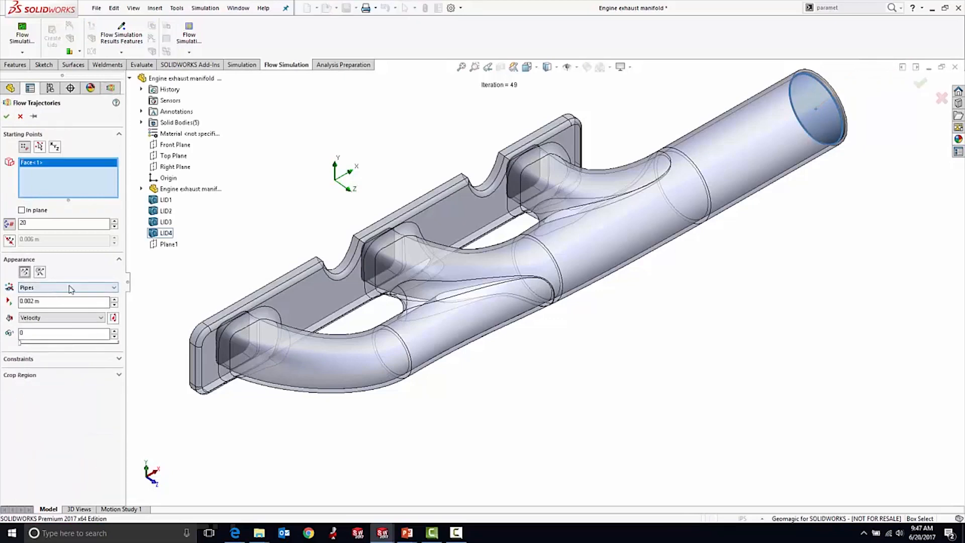
double_click(70, 224)
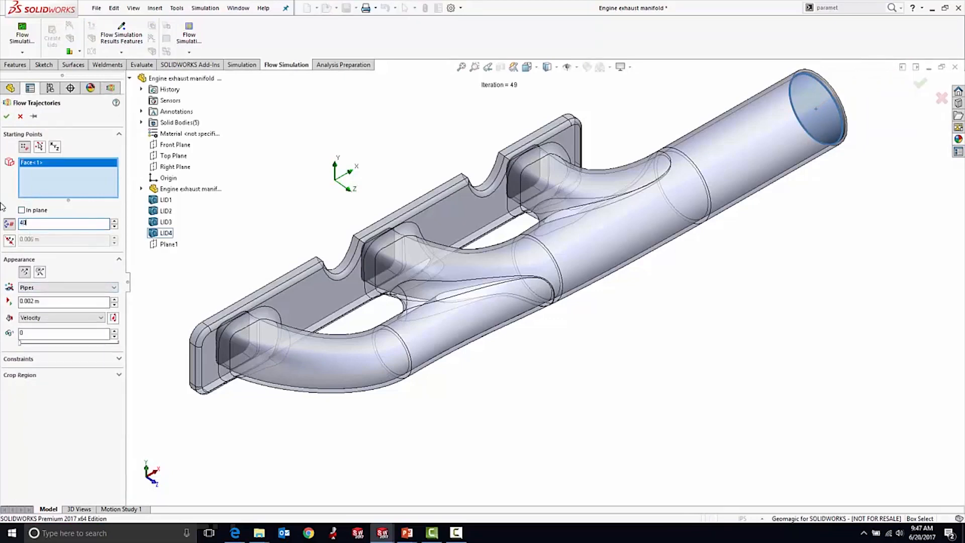
left_click(7, 117)
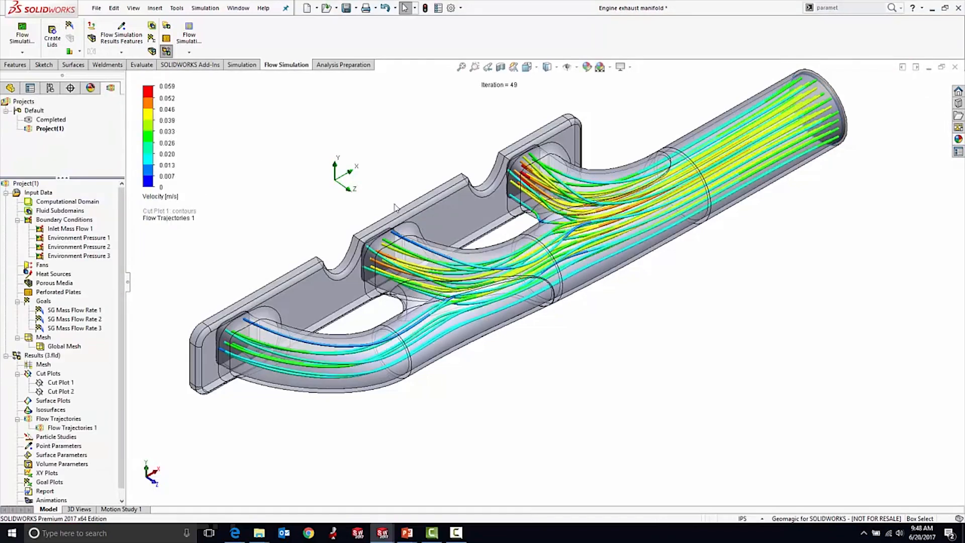
middle_click_drag(612, 327, 604, 305)
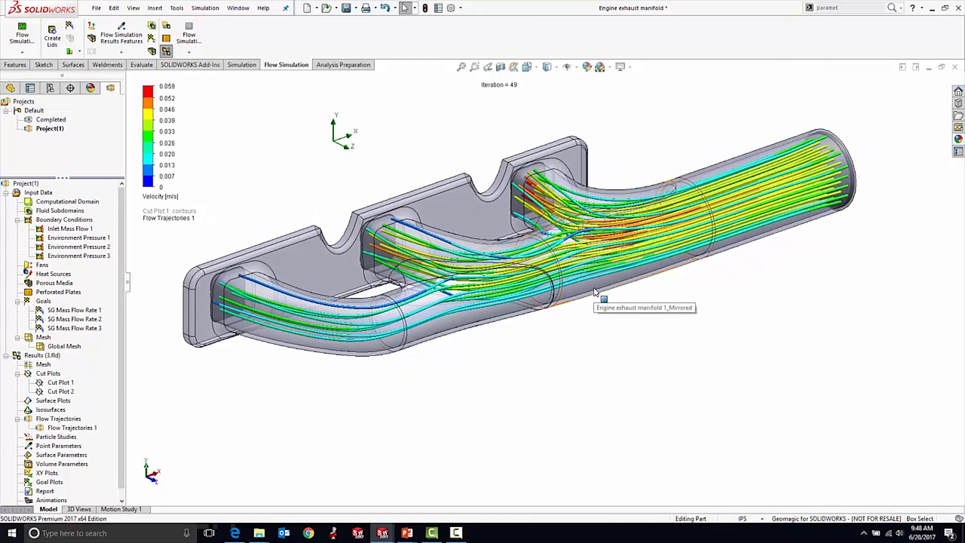
Play the flow trajectories as an animation and change their appearance from pipes to arrows.
right_click(72, 428)
left_click(106, 350)
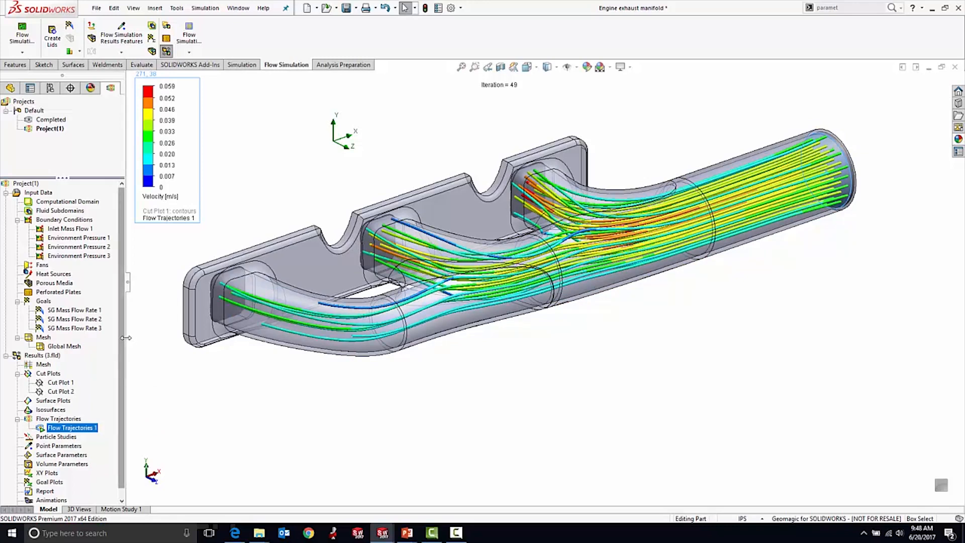
right_click(69, 427)
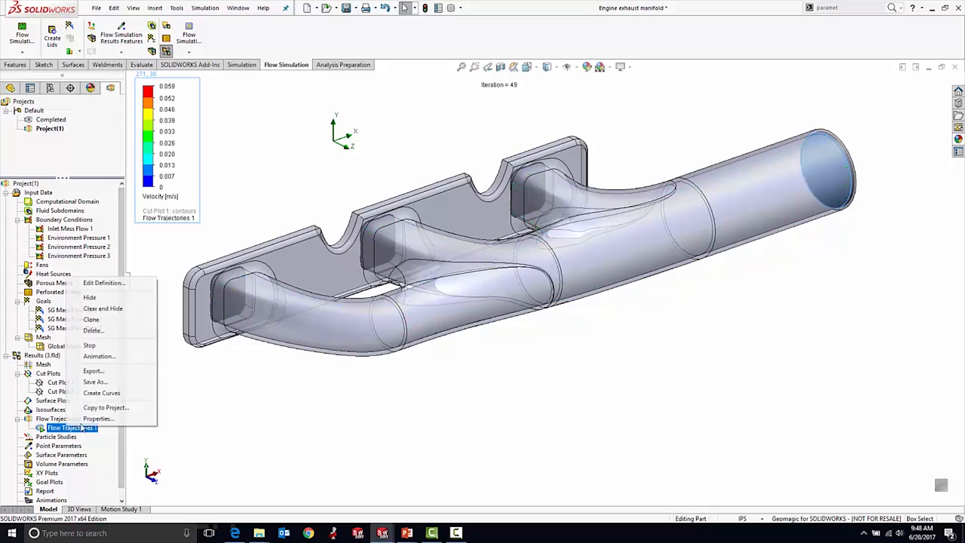
left_click(103, 283)
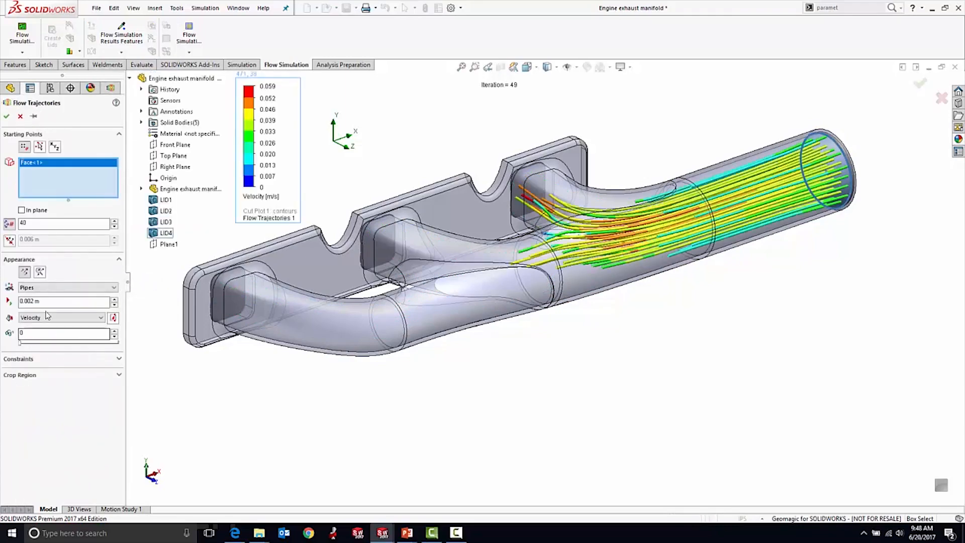
left_click(42, 272)
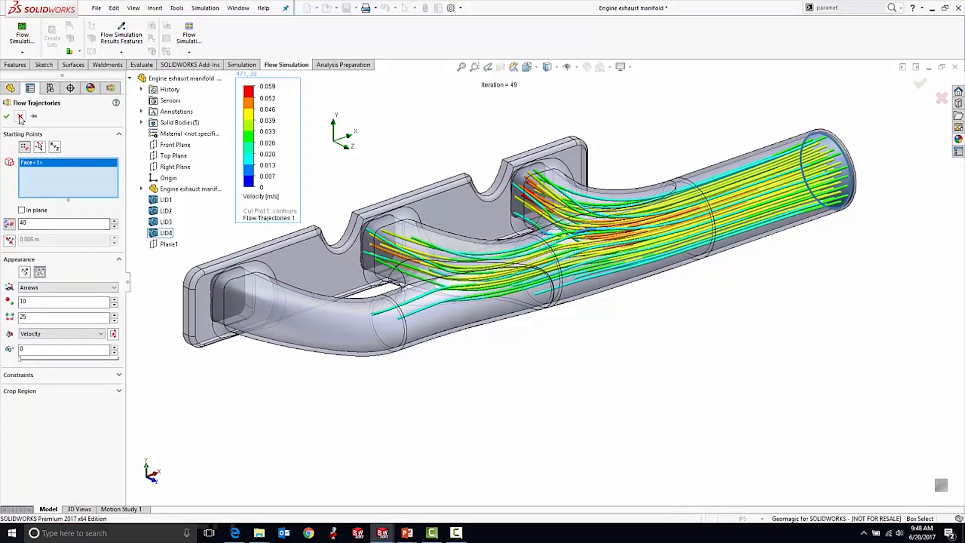
left_click(7, 116)
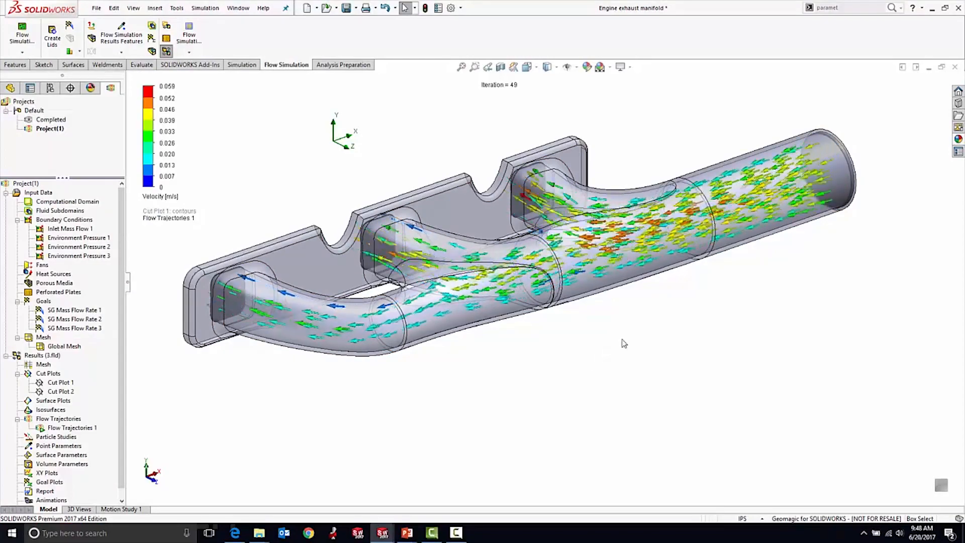
middle_click_drag(556, 350, 543, 384)
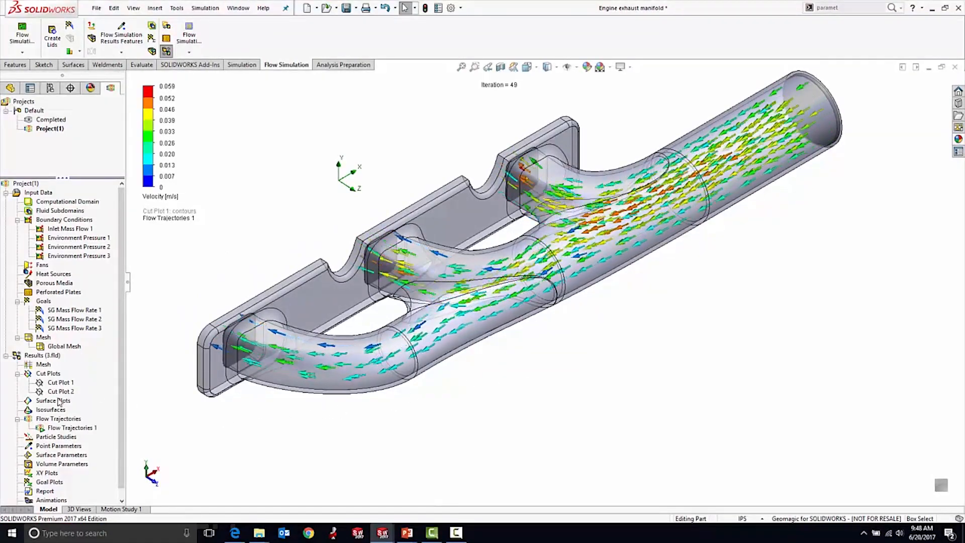
Hide the flow trajectories and create a goal plot of all three mass flow rate goals over iterations, showing its summary table.
right_click(63, 428)
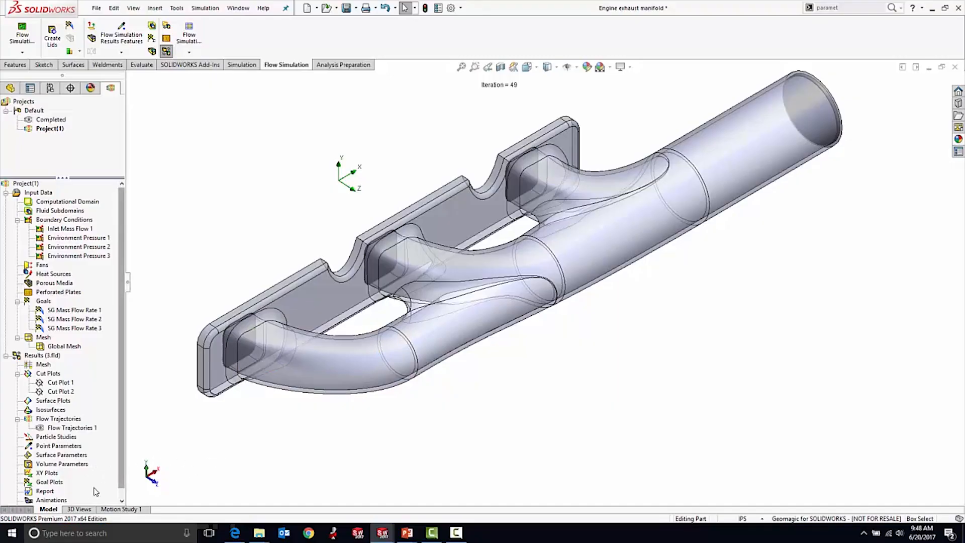
middle_click_drag(443, 447, 433, 421)
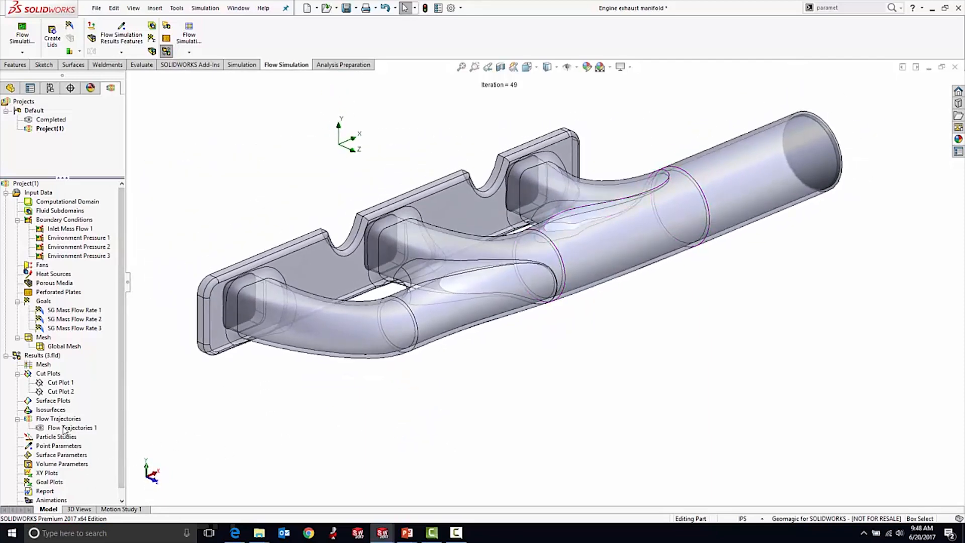
right_click(46, 483)
left_click(60, 492)
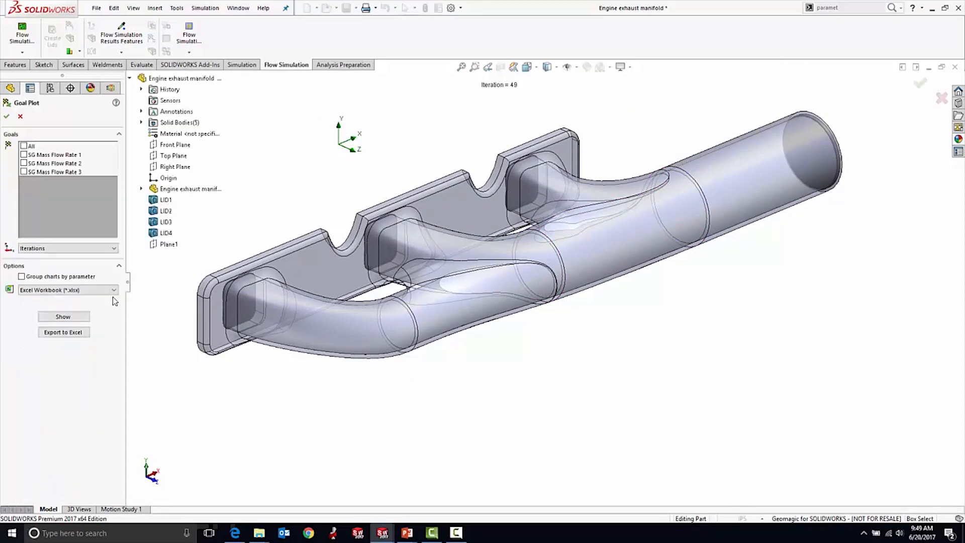
left_click(23, 147)
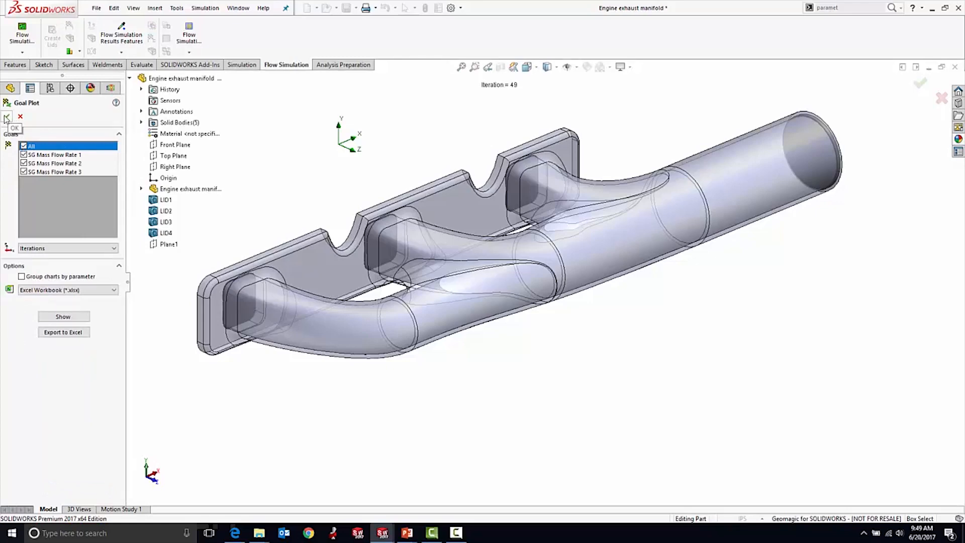
left_click(83, 319)
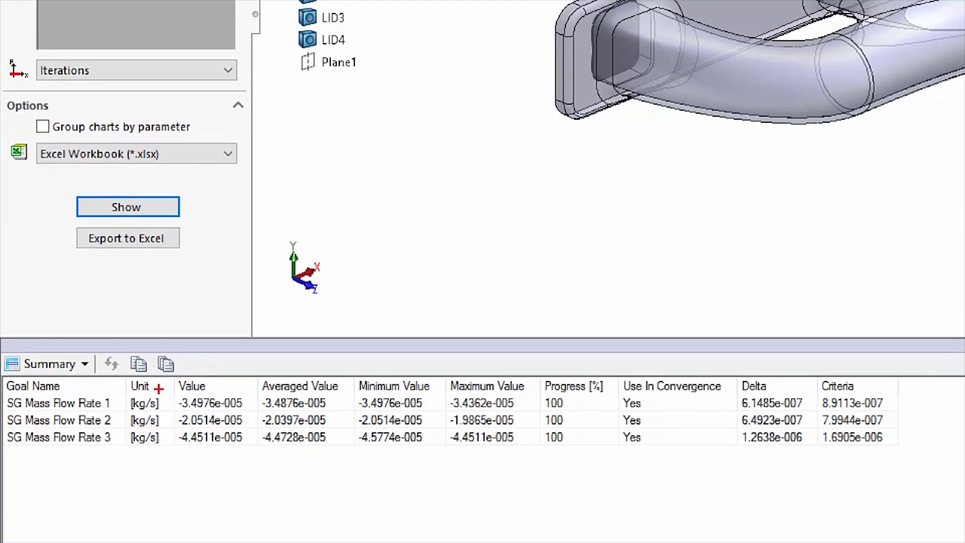
left_click_drag(160, 380, 272, 464)
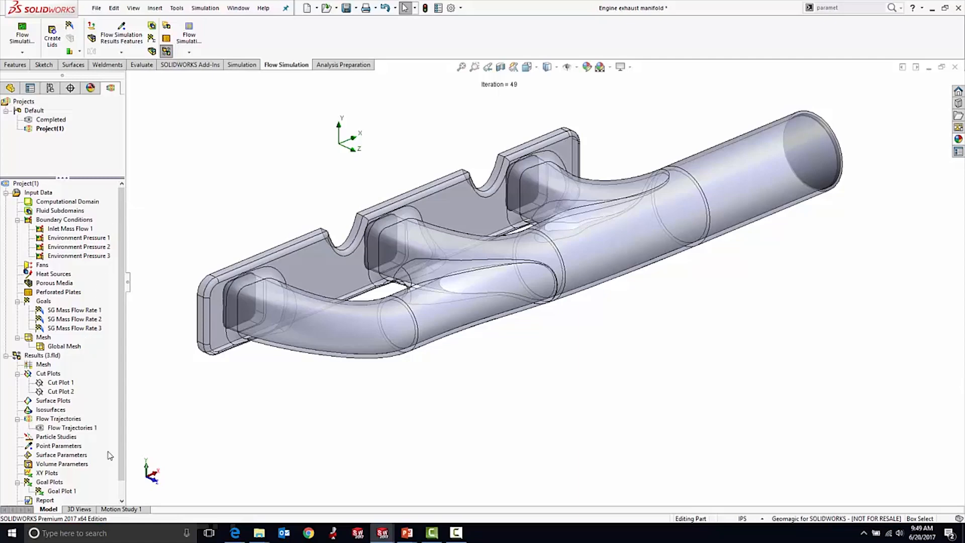
Create a 3D sketch with a line about 18.6 in long along X, from the centre of the inlet lid face through the main pipe.
mouse_move(499, 418)
middle_mouse_down()
mouse_move(521, 420)
mouse_move(528, 391)
mouse_move(514, 410)
middle_mouse_up()
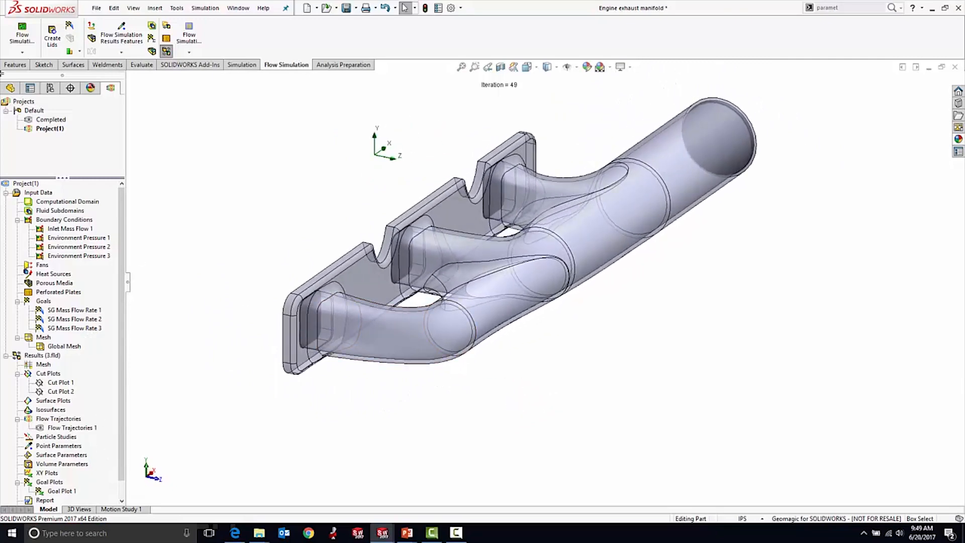
left_click(10, 89)
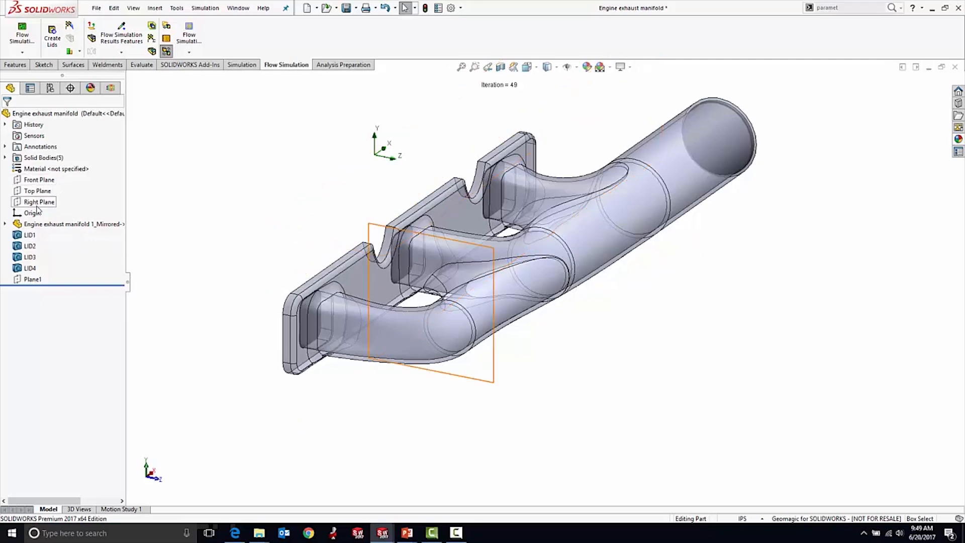
middle_click_drag(415, 308, 341, 324)
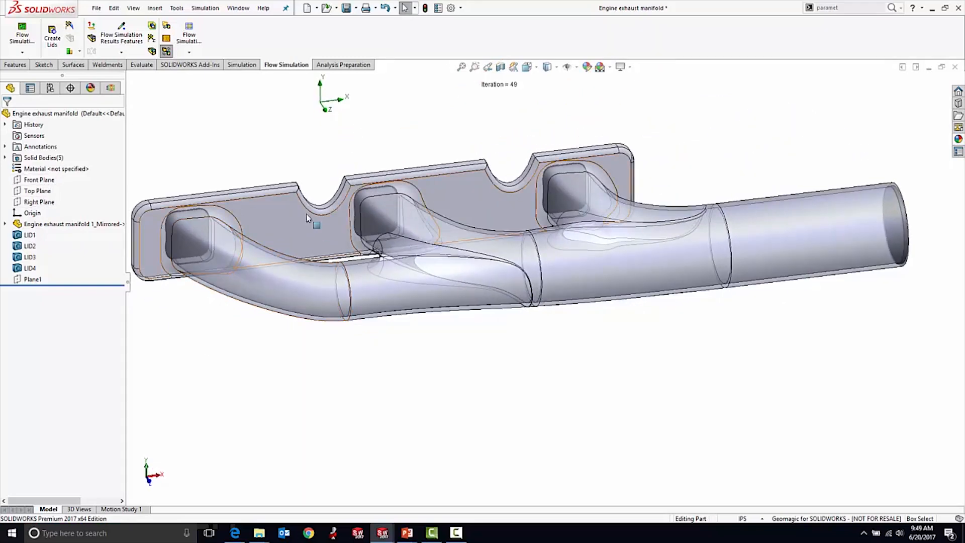
left_click(43, 65)
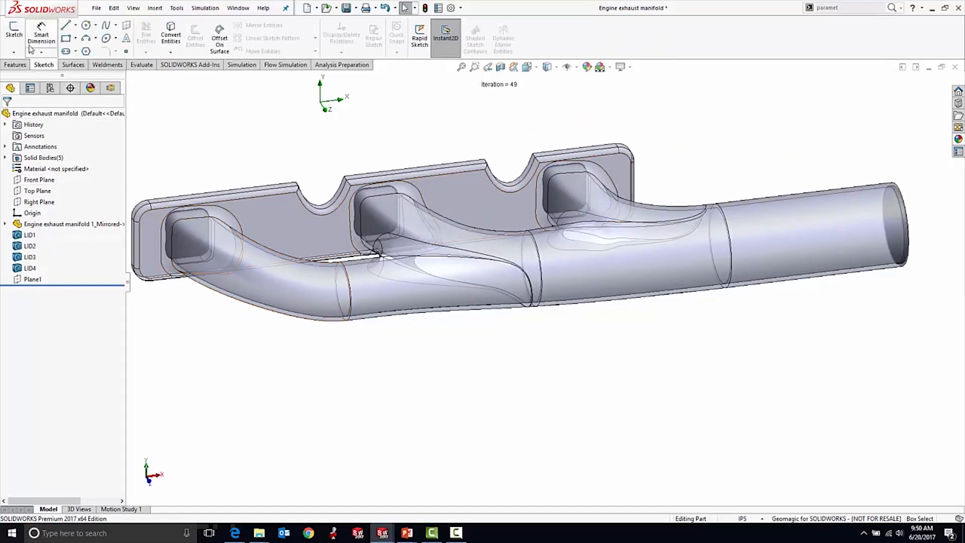
left_click(13, 51)
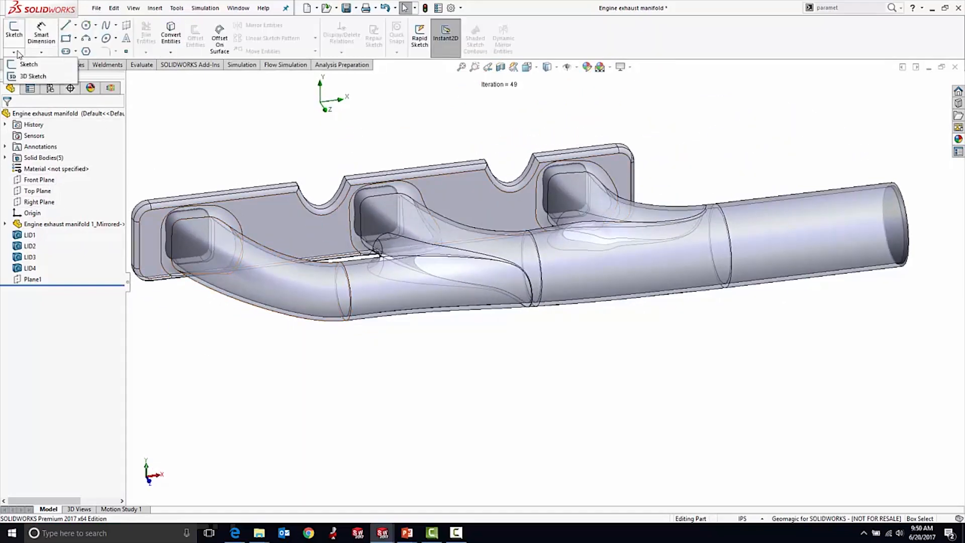
left_click(20, 78)
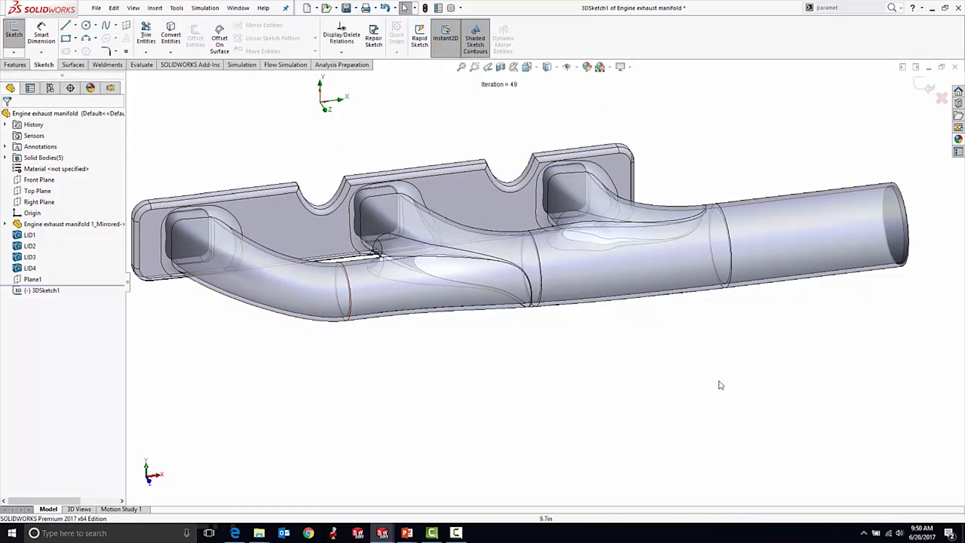
middle_click_drag(719, 381, 787, 413)
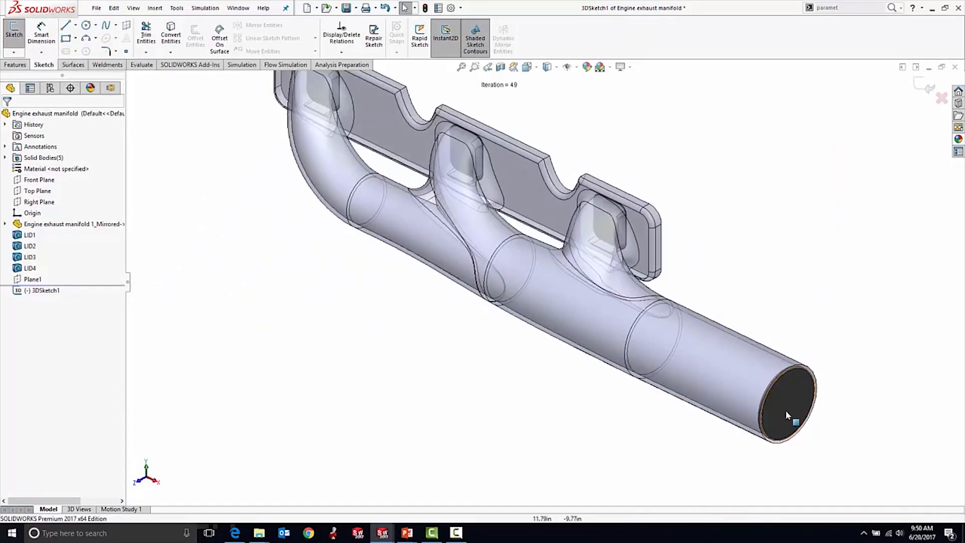
left_click(67, 26)
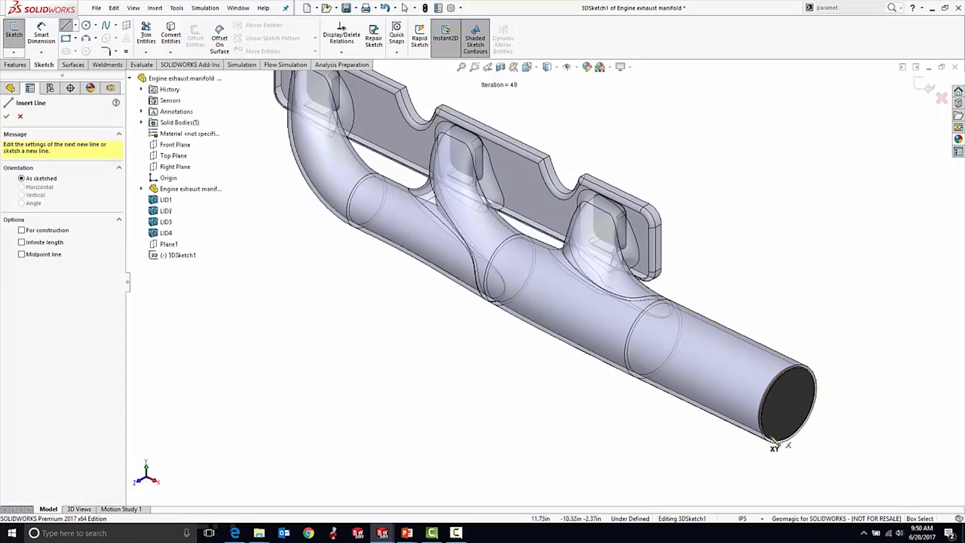
left_click(788, 403)
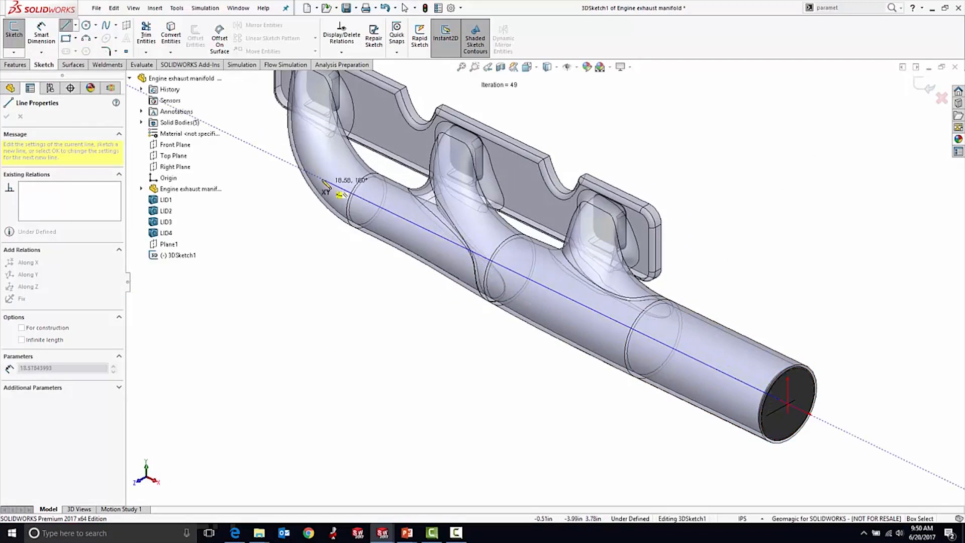
left_click(320, 179)
key("Escape")
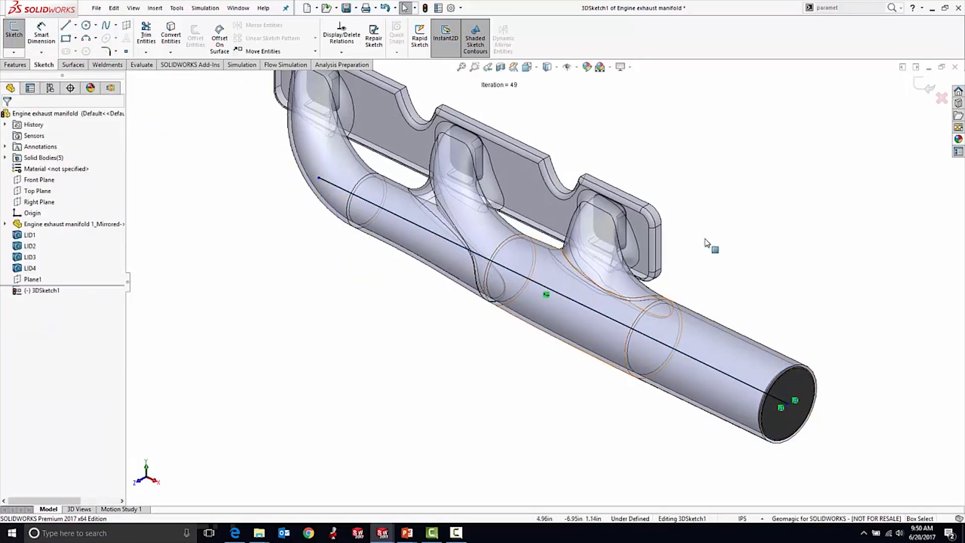
left_click(920, 89)
Set up an XY plot of Pressure and Velocity over length along the sketched line and show its charts.
middle_click_drag(513, 457, 609, 416)
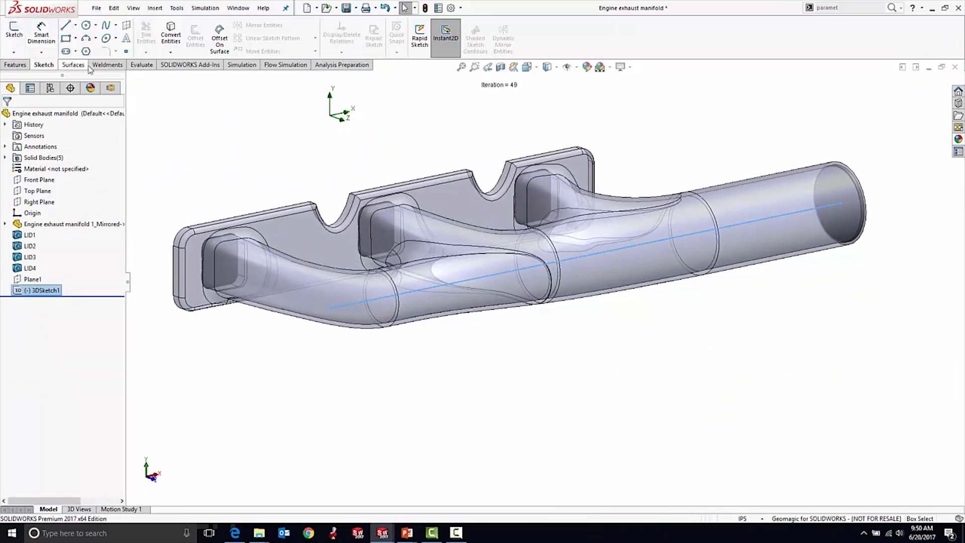
left_click(111, 88)
left_click(551, 429)
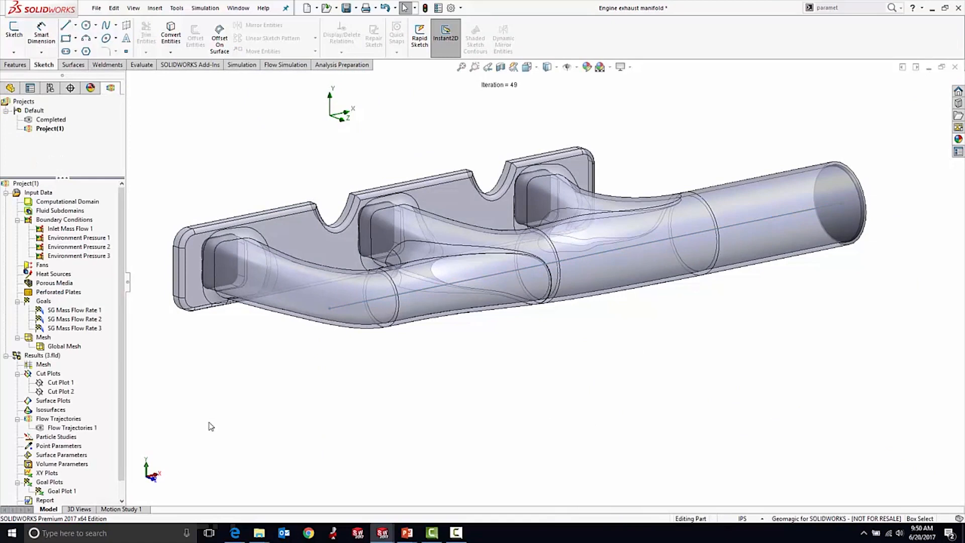
right_click(46, 475)
left_click(63, 485)
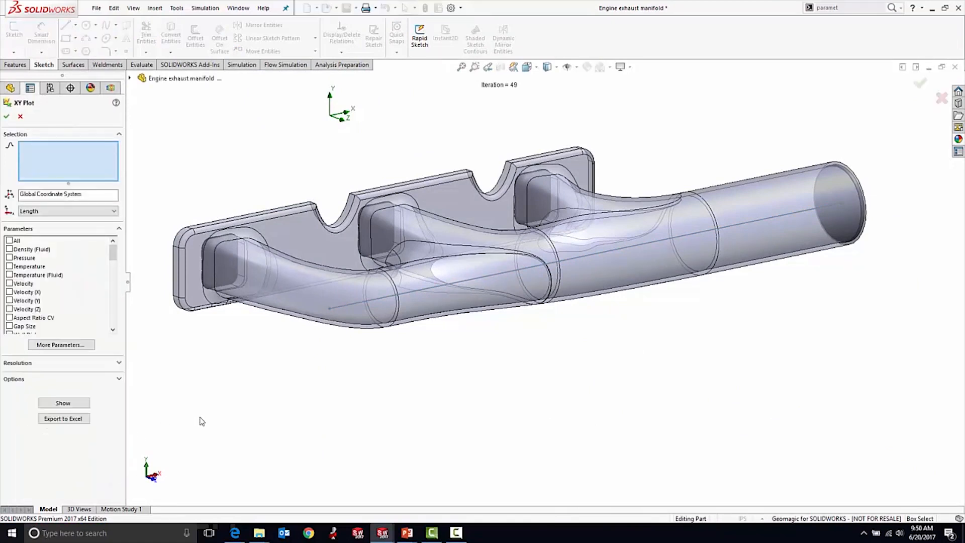
left_click(623, 251)
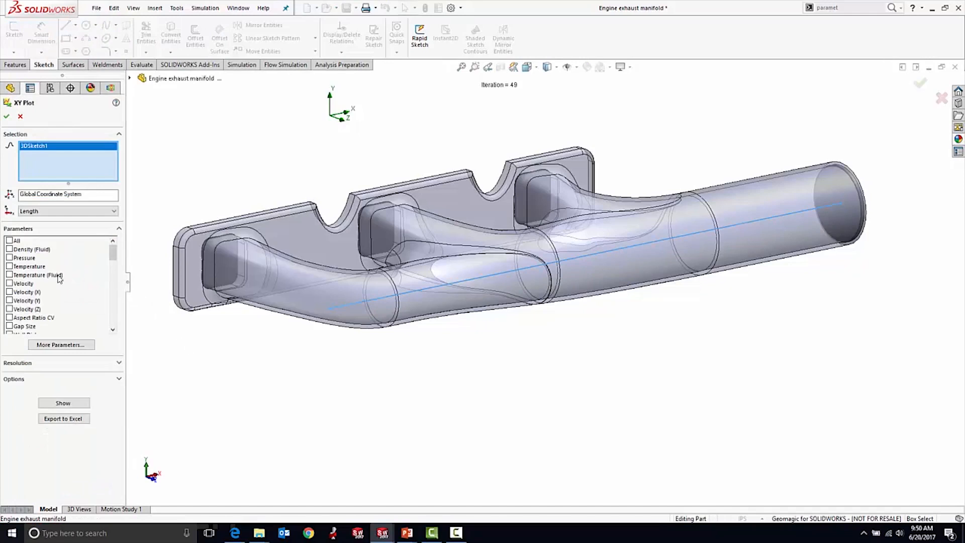
left_click(10, 258)
left_click(13, 284)
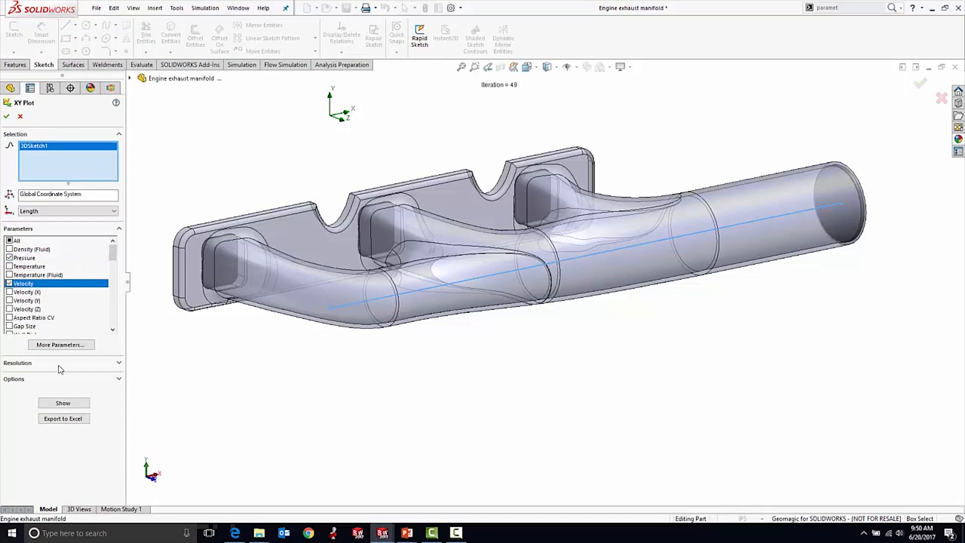
left_click(62, 404)
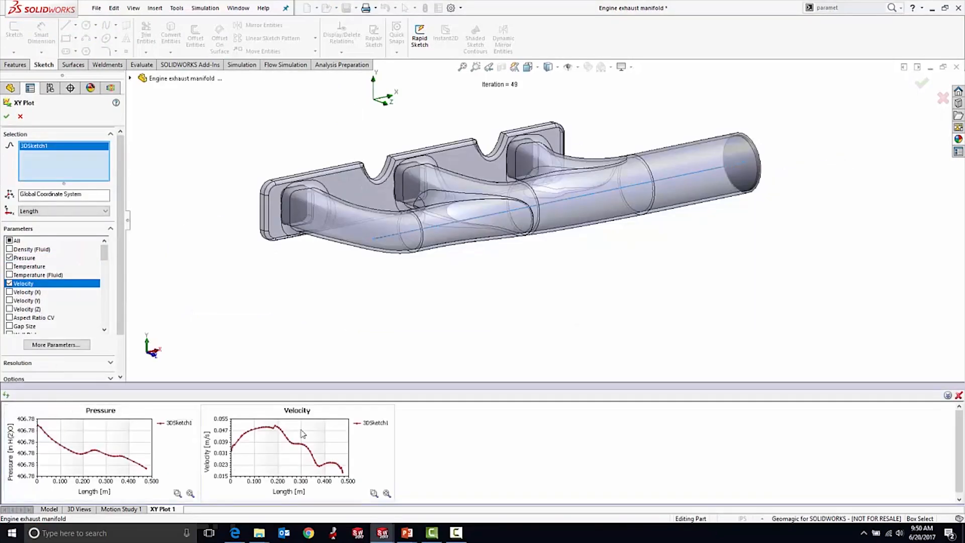
Enlarge the pressure and velocity XY charts of the manifold's sketched line.
left_click_drag(611, 381, 596, 291)
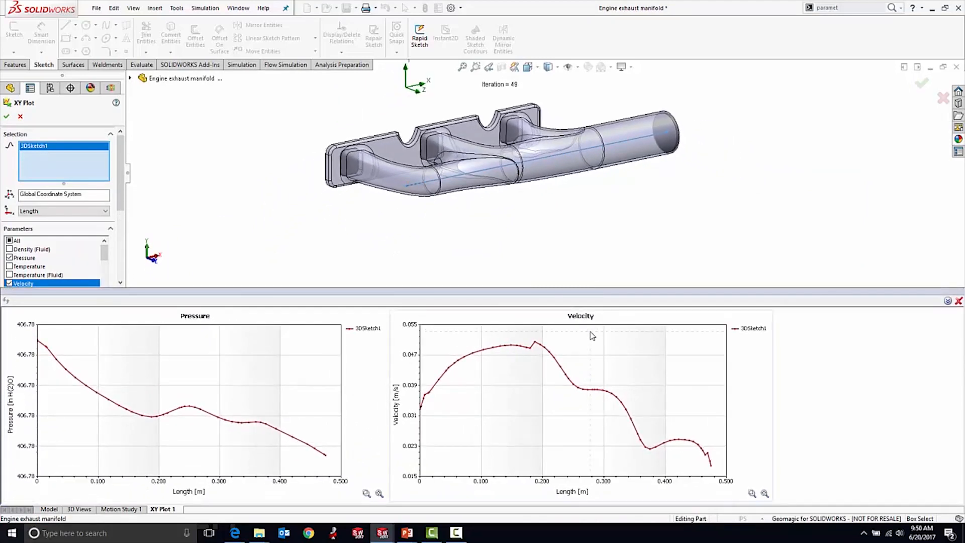
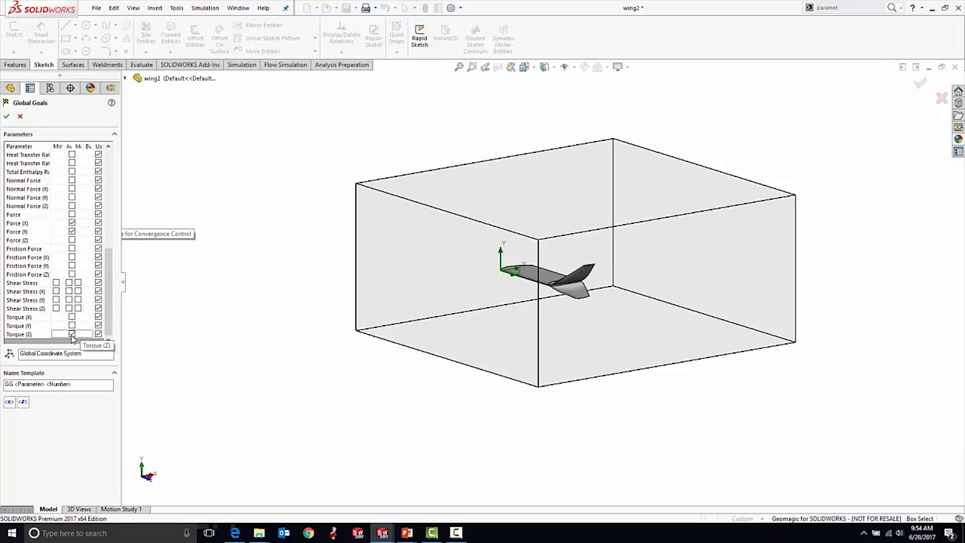
Add average Torque (Y) to the wing's global goals, create the goals and run Project(1) as a new calculation.
left_click(71, 325)
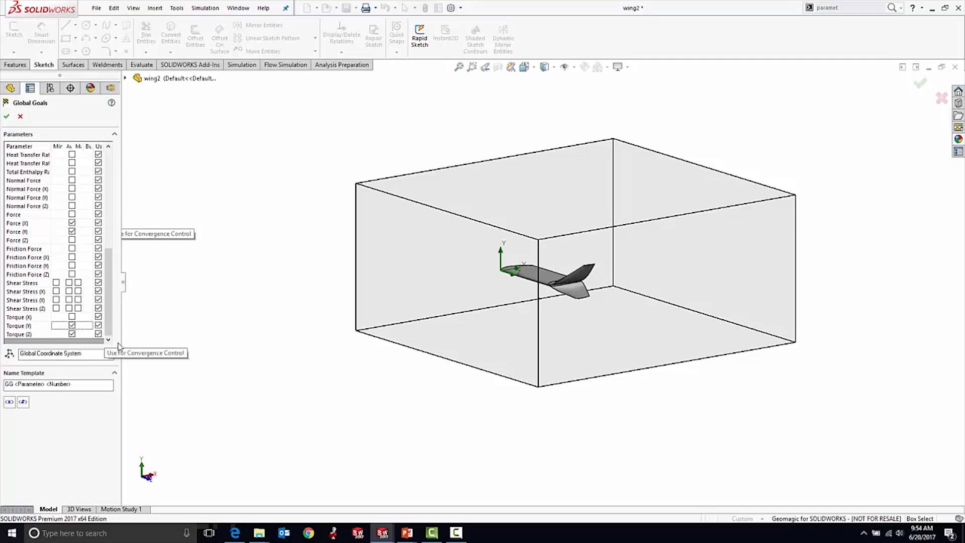
left_click(7, 118)
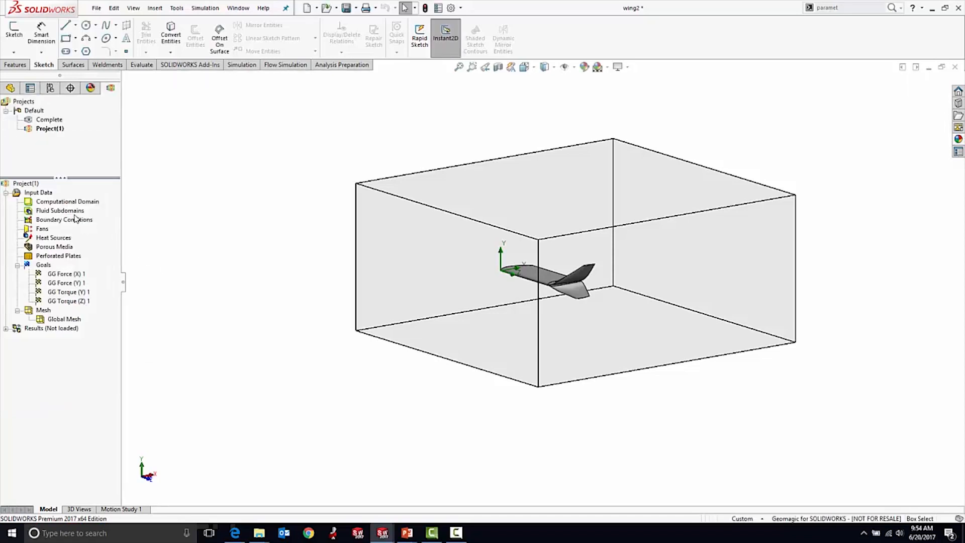
right_click(34, 186)
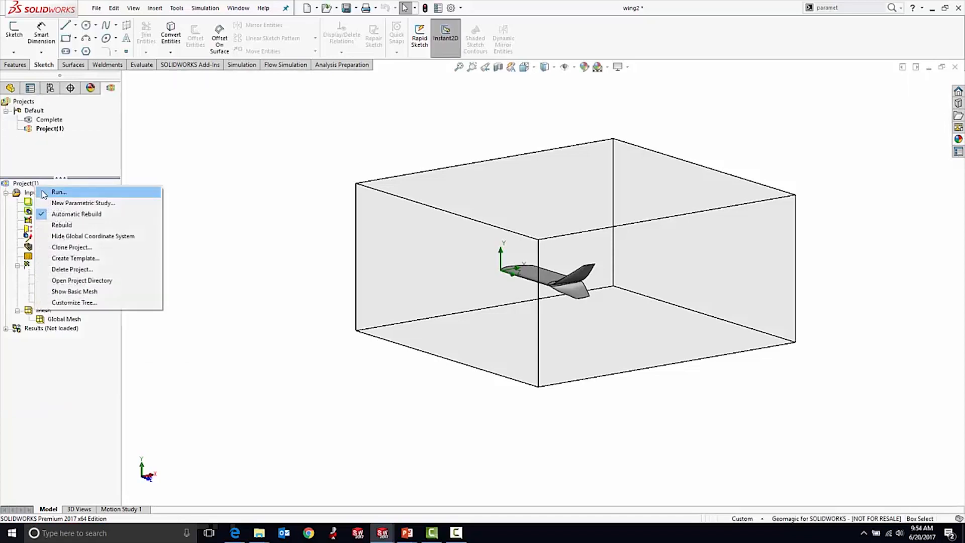
left_click(58, 192)
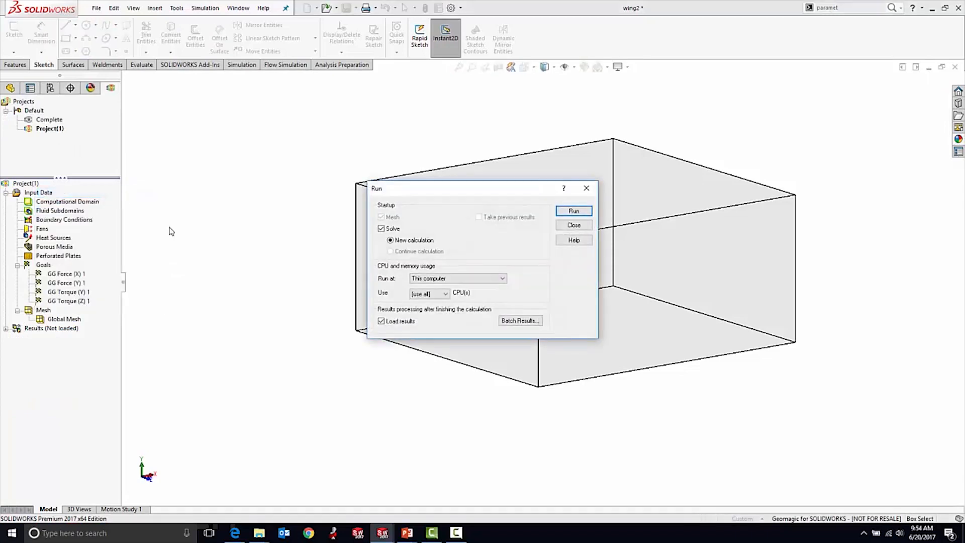
left_click(574, 211)
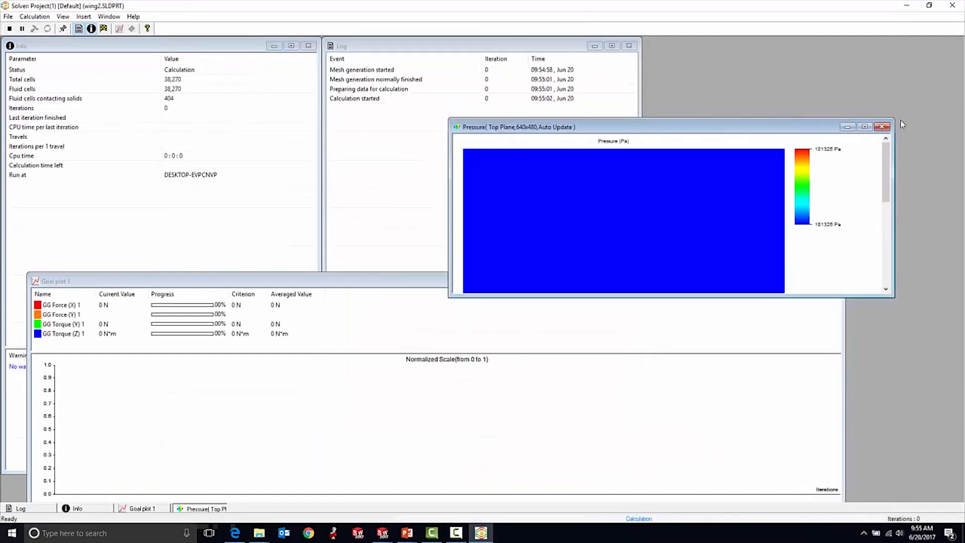
Replace the Top Plane pressure preview in the solver with a contour preview on the Front Plane offset by 0.1 m, choosing another parameter.
left_click(885, 127)
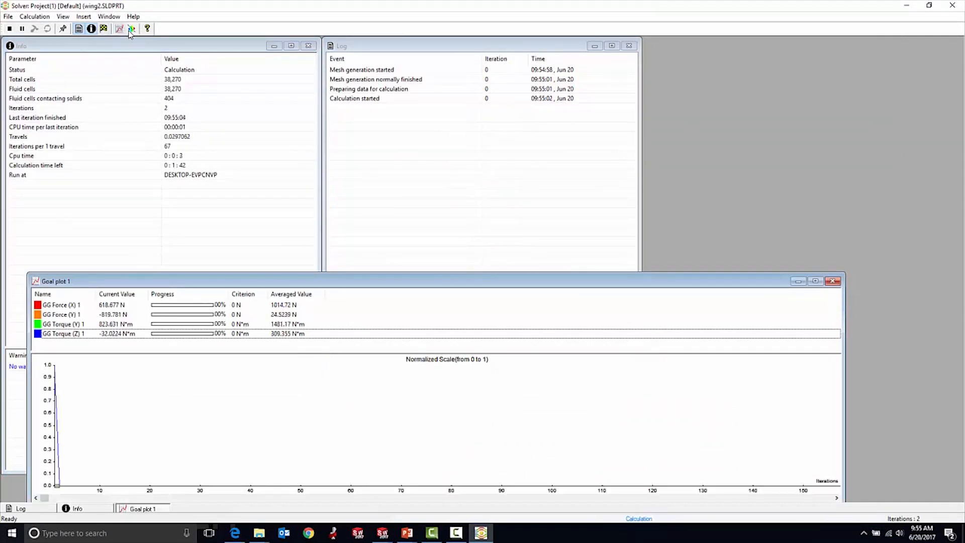
left_click(132, 29)
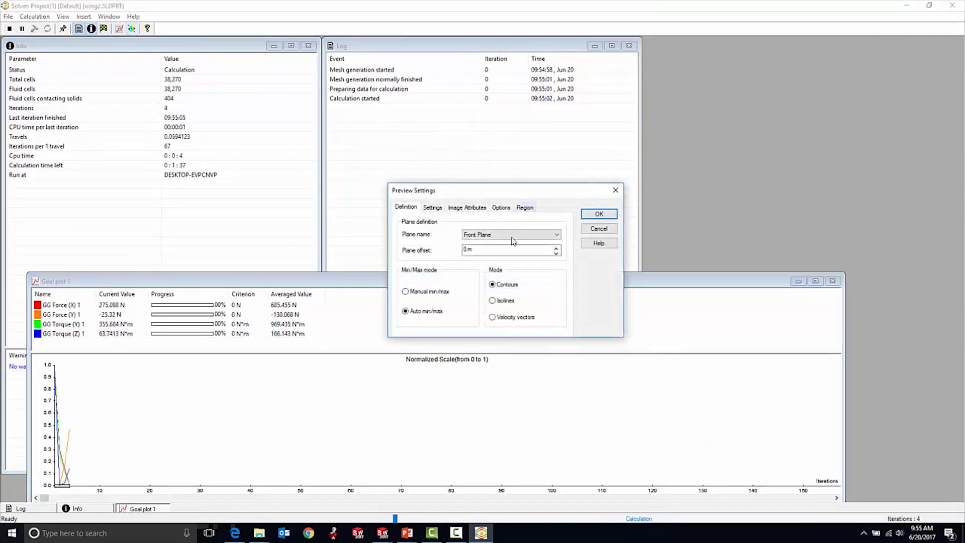
left_click(483, 250)
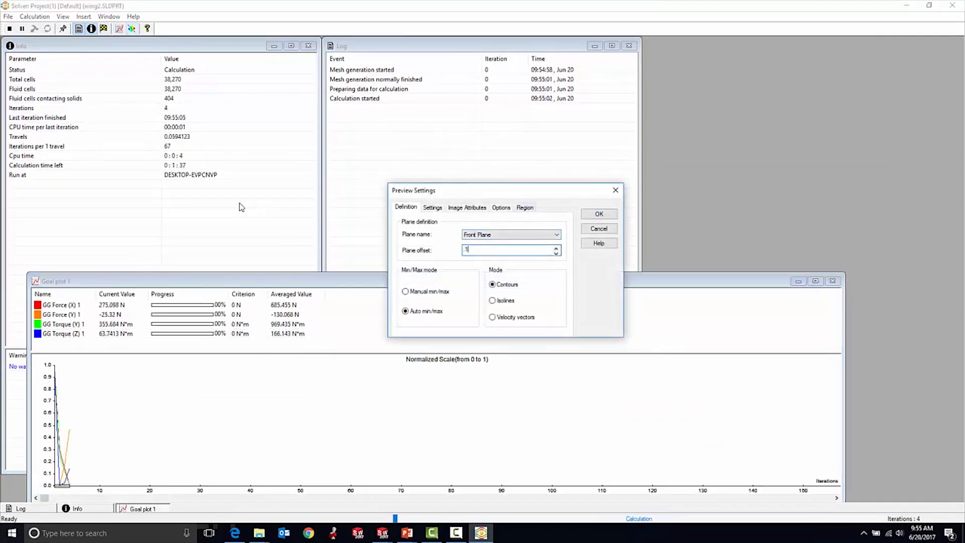
left_click(433, 207)
left_click(470, 235)
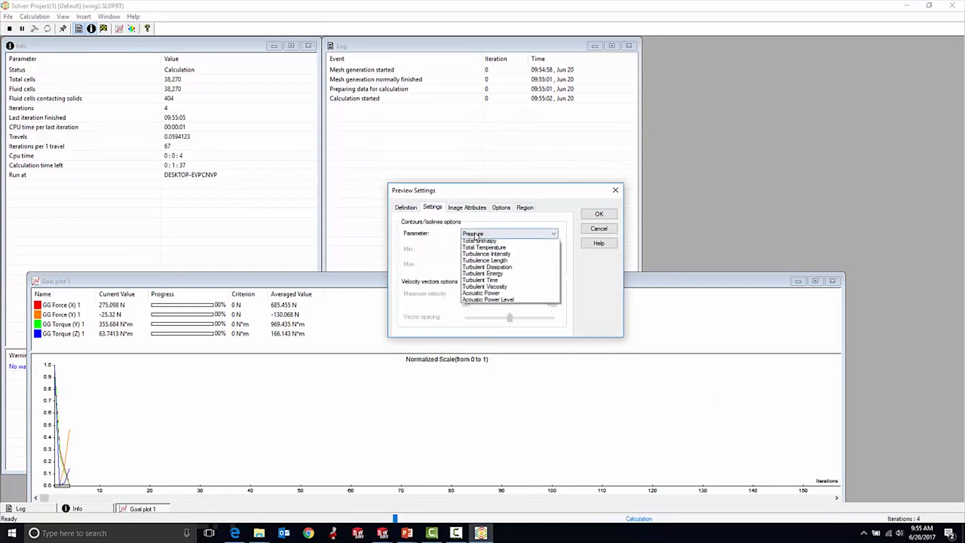
left_click(475, 269)
left_click(599, 215)
left_click_drag(310, 98, 640, 131)
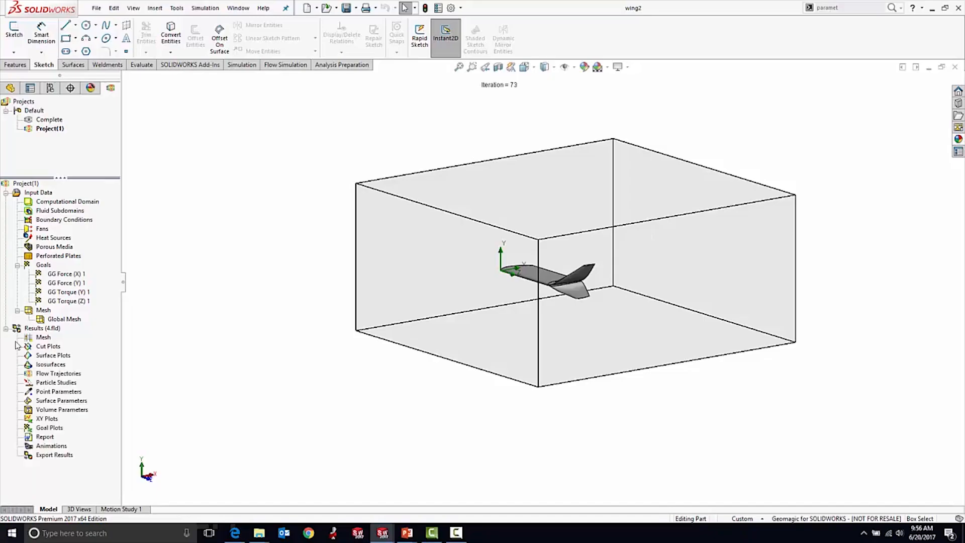
Insert a cut plot on the Front Plane offset by 0.2 m, with Velocity contours and velocity vectors spaced 0.05 m.
right_click(34, 351)
left_click(55, 356)
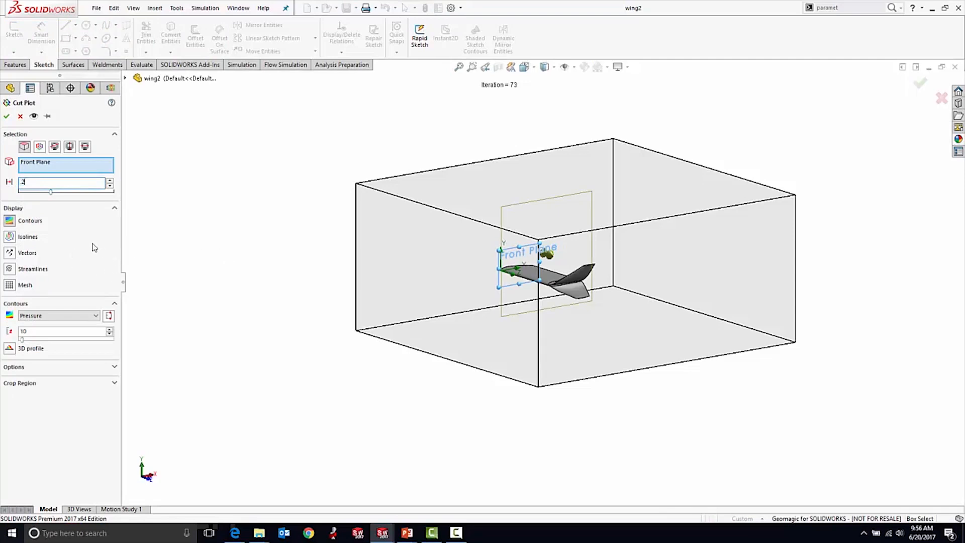
left_click(29, 316)
left_click(30, 344)
left_click(10, 253)
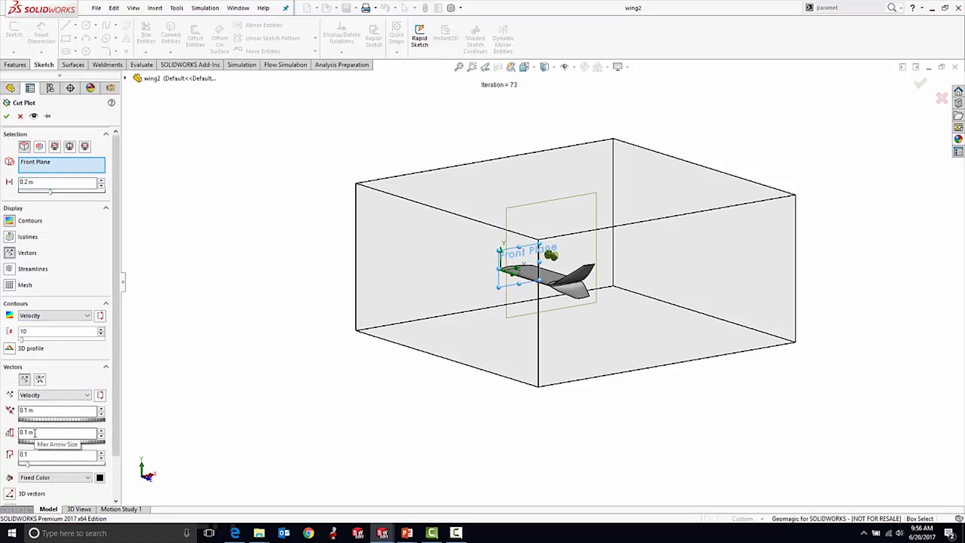
left_click(43, 412)
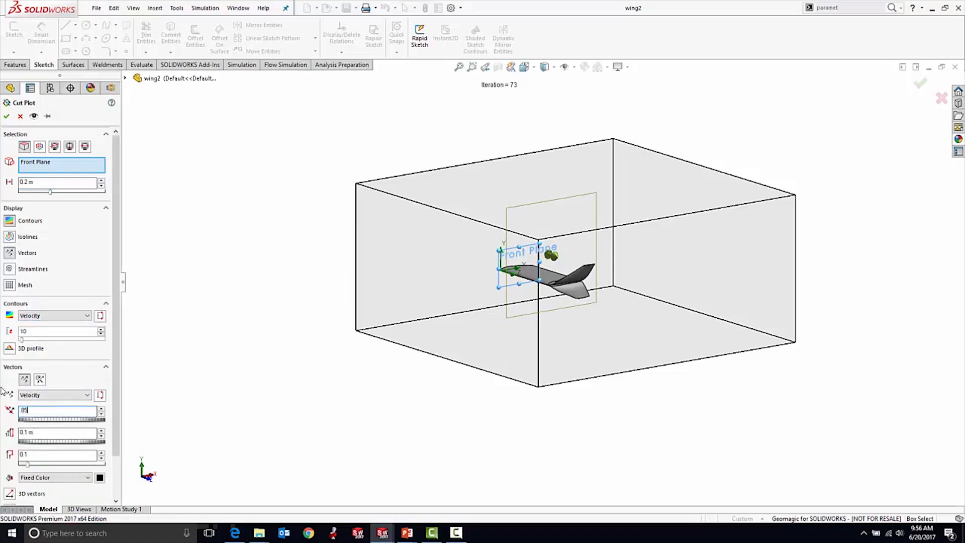
left_click(7, 117)
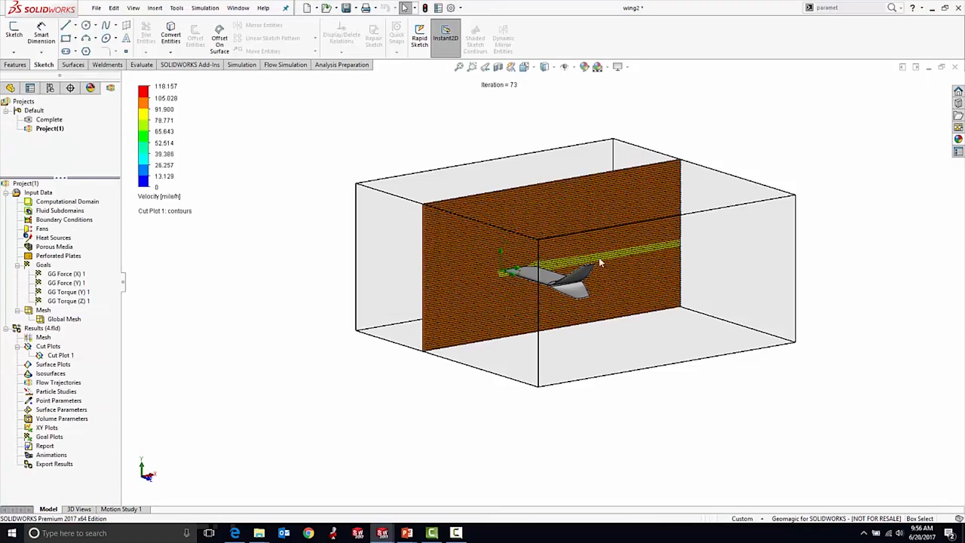
Shift the velocity cut plot's plane along the wing to examine the flow around it, and hide the plot.
scroll(599, 257, "down", 7)
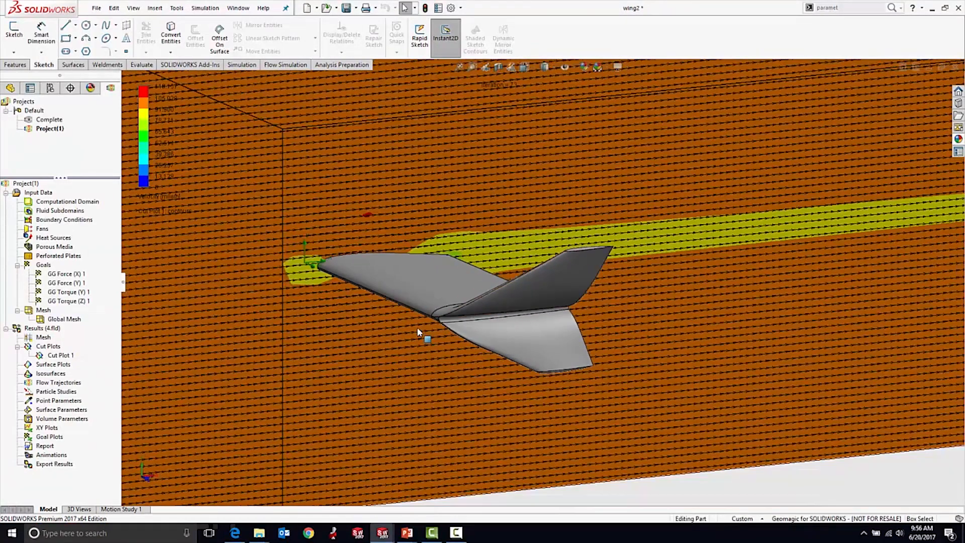
left_click(60, 356)
left_click_drag(513, 220, 520, 250)
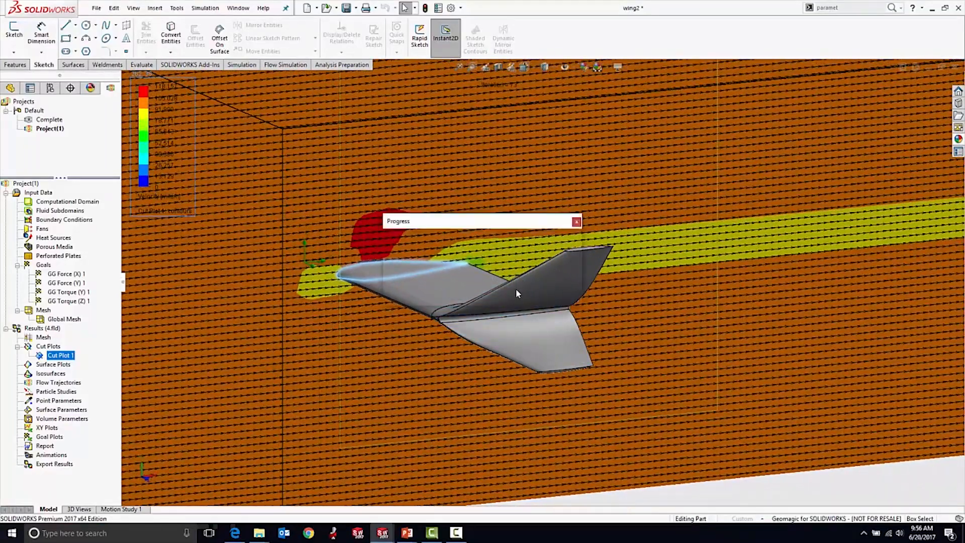
scroll(512, 285, "down", 3)
scroll(521, 288, "up", 4)
scroll(521, 290, "up", 4)
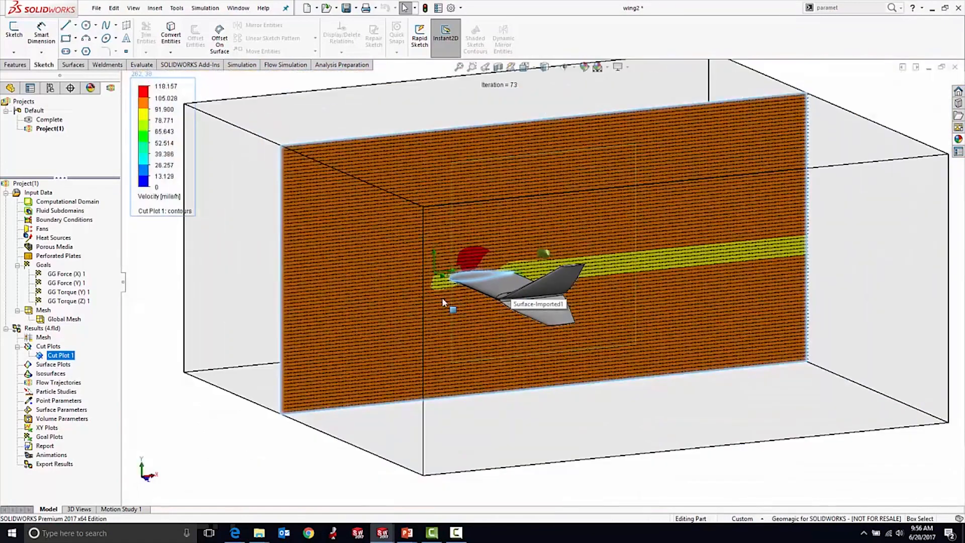
scroll(442, 297, "down", 2)
right_click(64, 358)
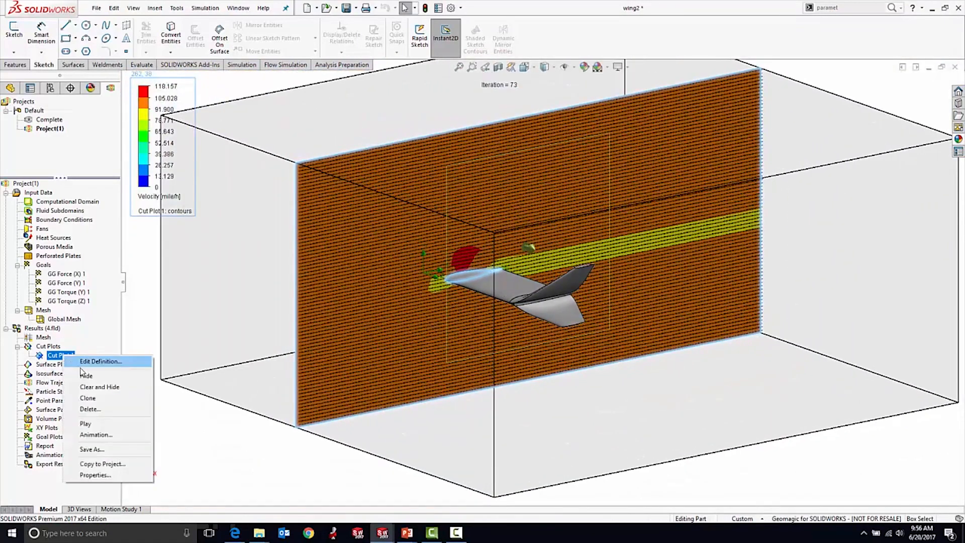
left_click(90, 378)
Insert flow trajectories starting from the wing and tail faces, shown as arrows coloured by Velocity, adjusting the number of starting points.
right_click(46, 382)
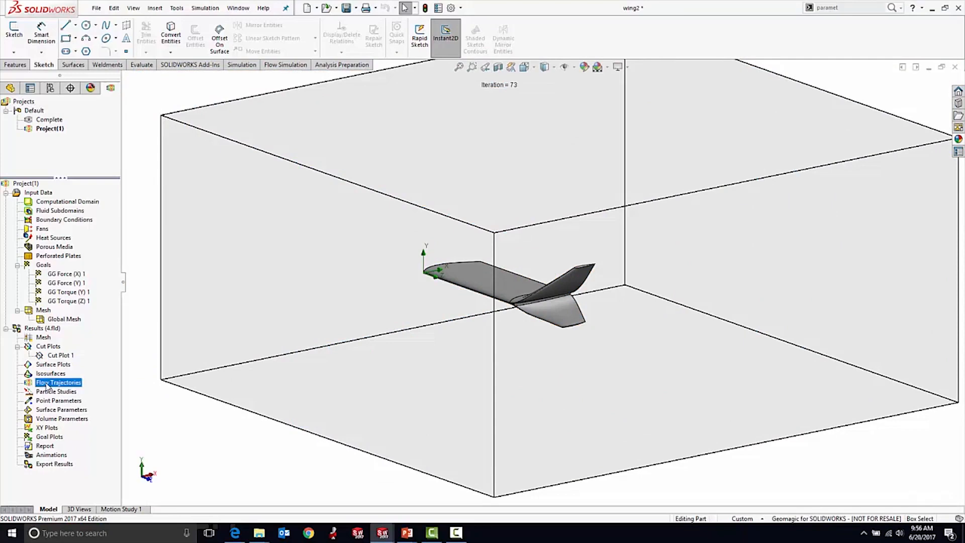
left_click(65, 392)
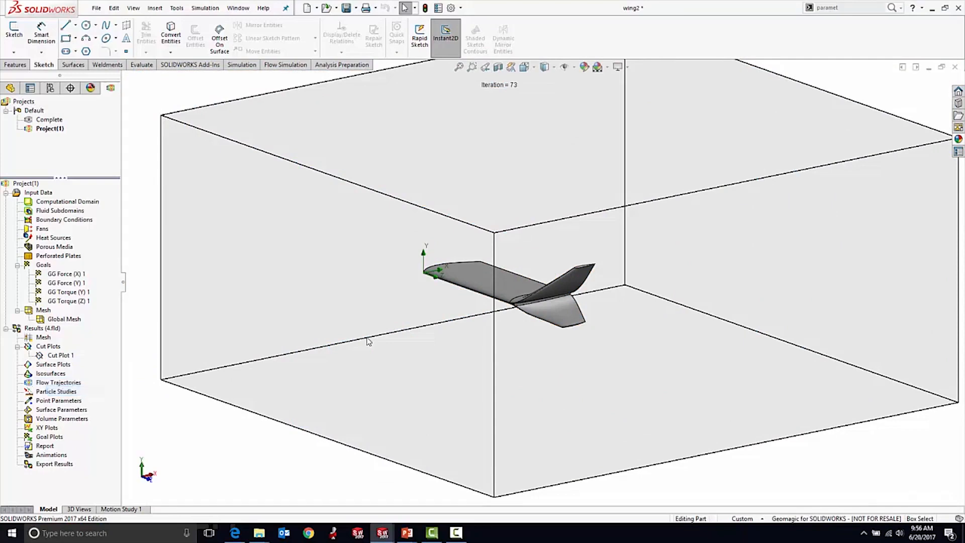
left_click(450, 283)
left_click(558, 296)
left_click(530, 316)
middle_click_drag(531, 316, 514, 420)
left_click(578, 277)
left_click(523, 291)
left_click(578, 307)
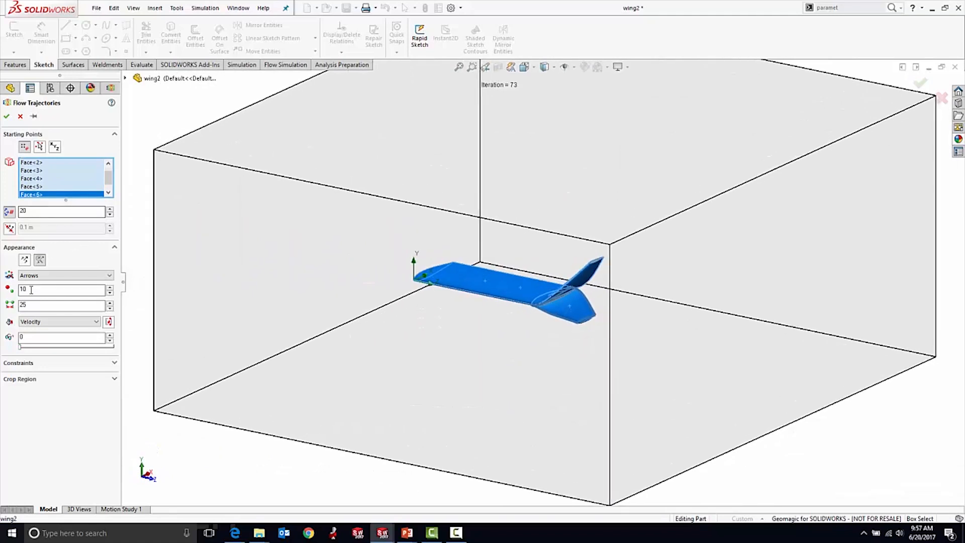
double_click(34, 212)
left_click(7, 117)
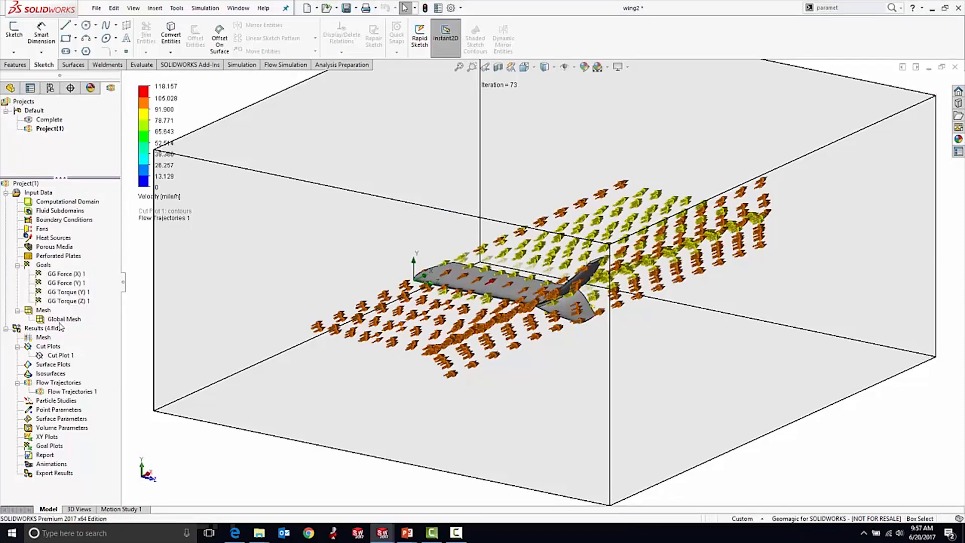
Play the wing's flow trajectories as an animation, view them from the side and hide them.
right_click(57, 390)
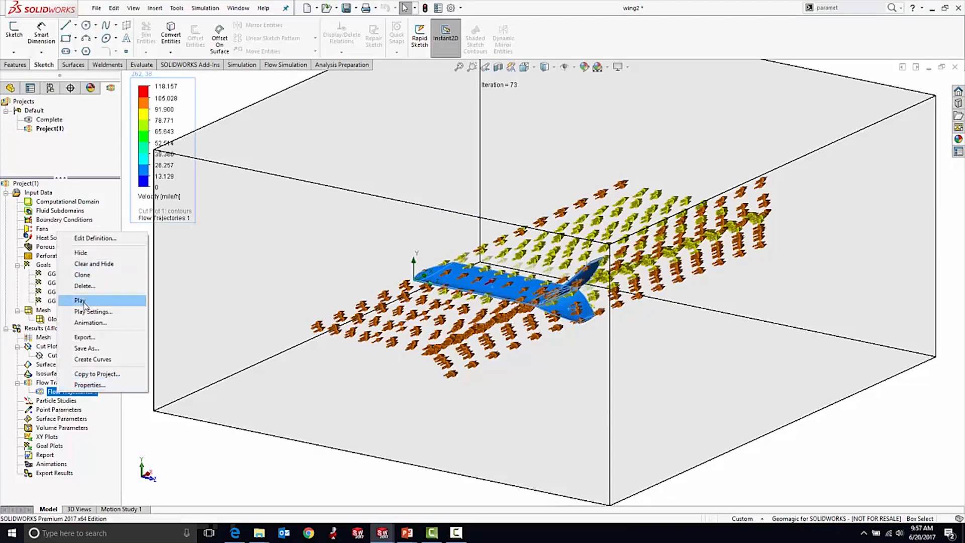
left_click(85, 304)
middle_click_drag(592, 332, 560, 302)
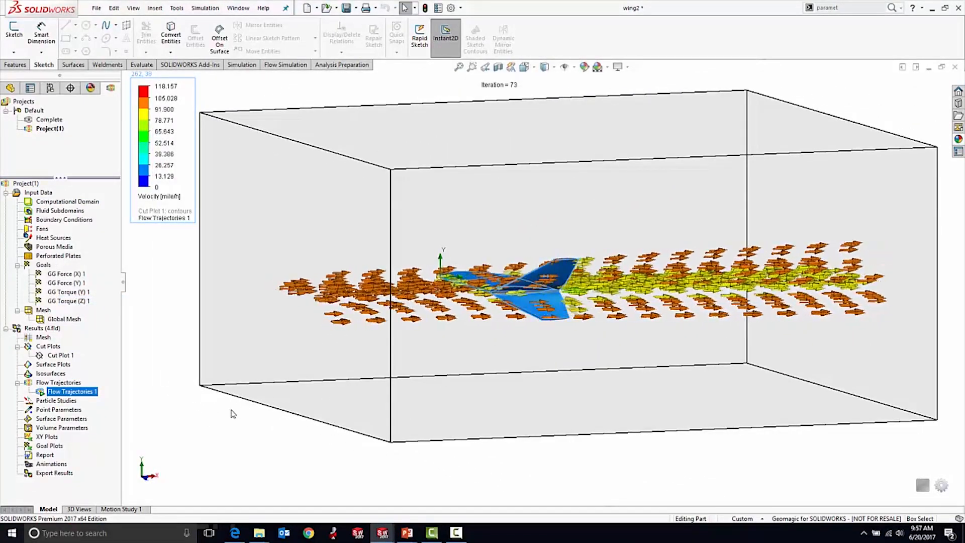
right_click(92, 392)
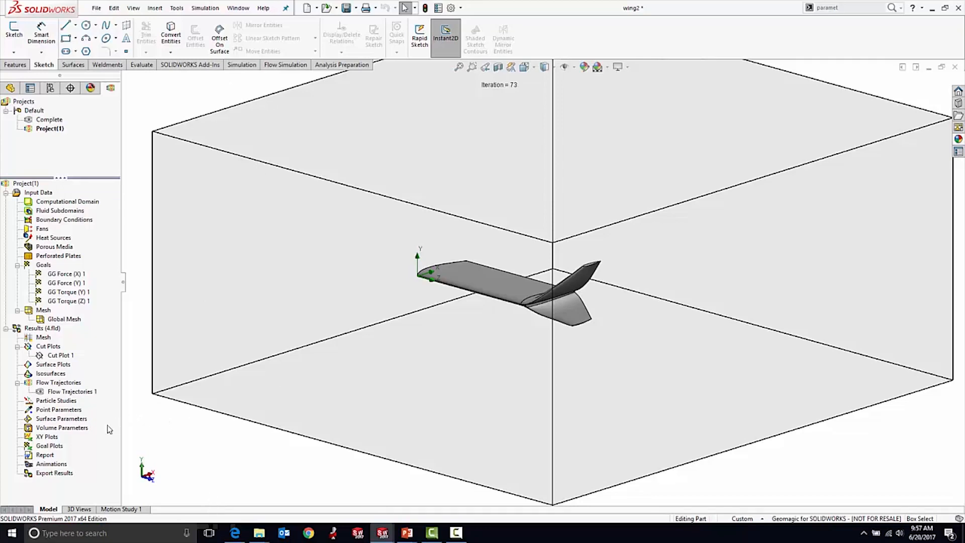
Create a goal plot of all the wing's force and torque goals over iterations and examine the values in its summary table.
right_click(48, 447)
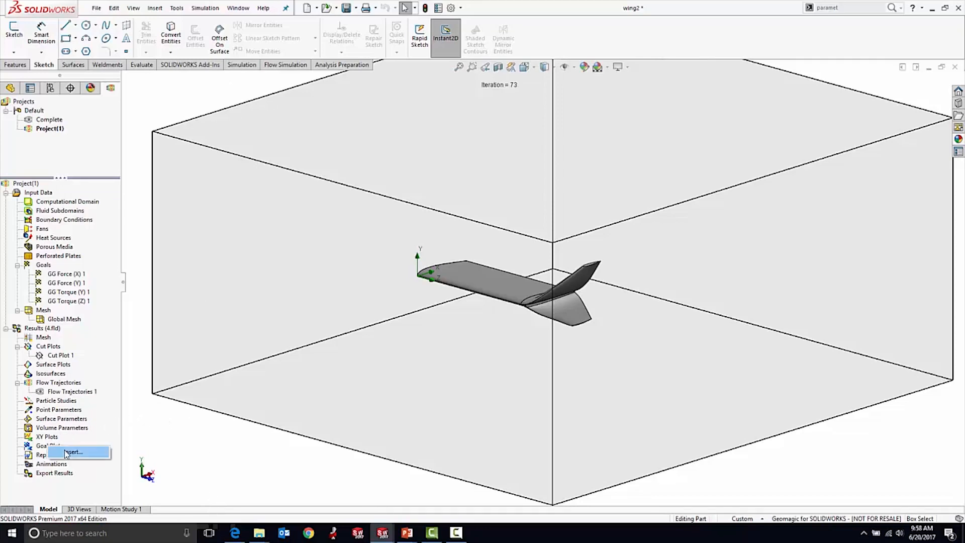
left_click(66, 453)
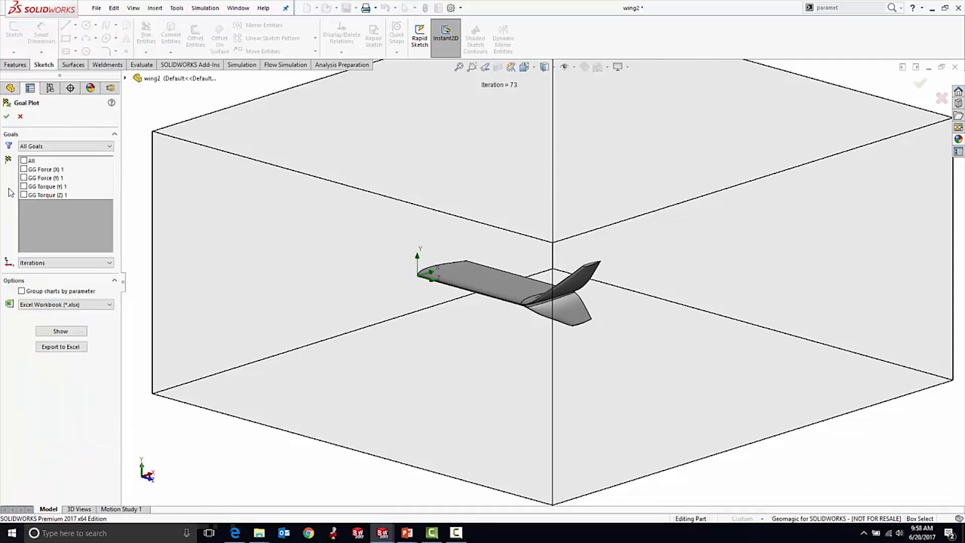
left_click(23, 160)
left_click(7, 117)
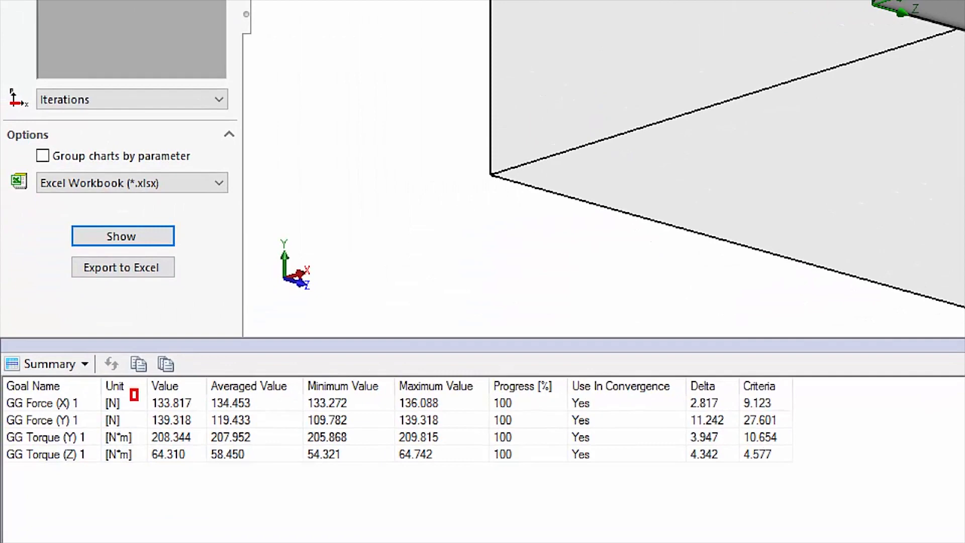
left_click_drag(130, 388, 209, 484, "ctrl")
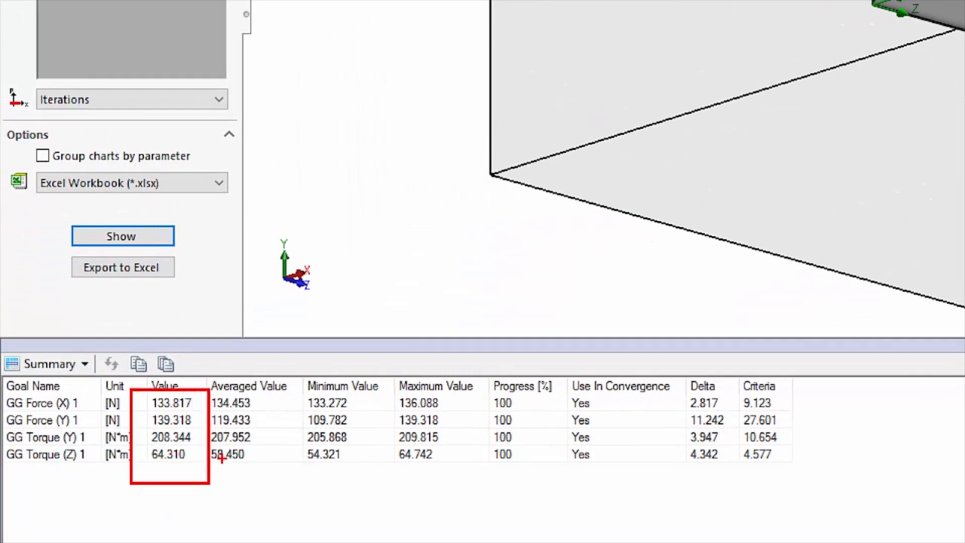
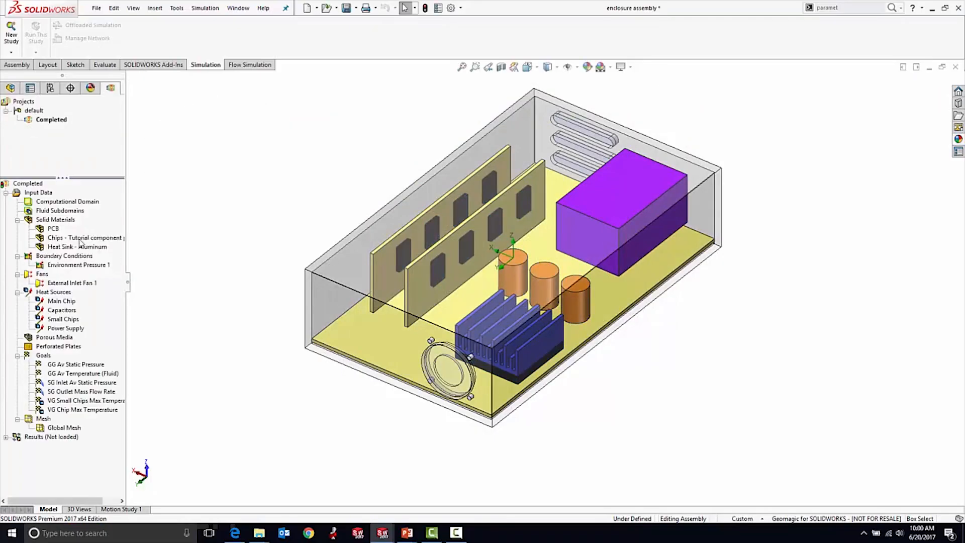
Open the Main Chip heat source of the enclosure assembly, examine its component and heat generation rate, and close the definition.
left_click(56, 302)
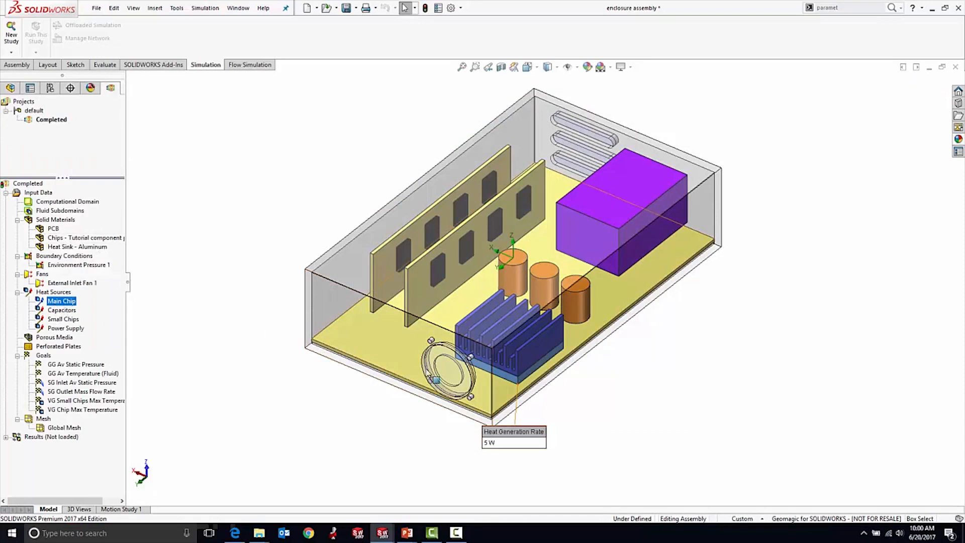
right_click(60, 304)
left_click(72, 306)
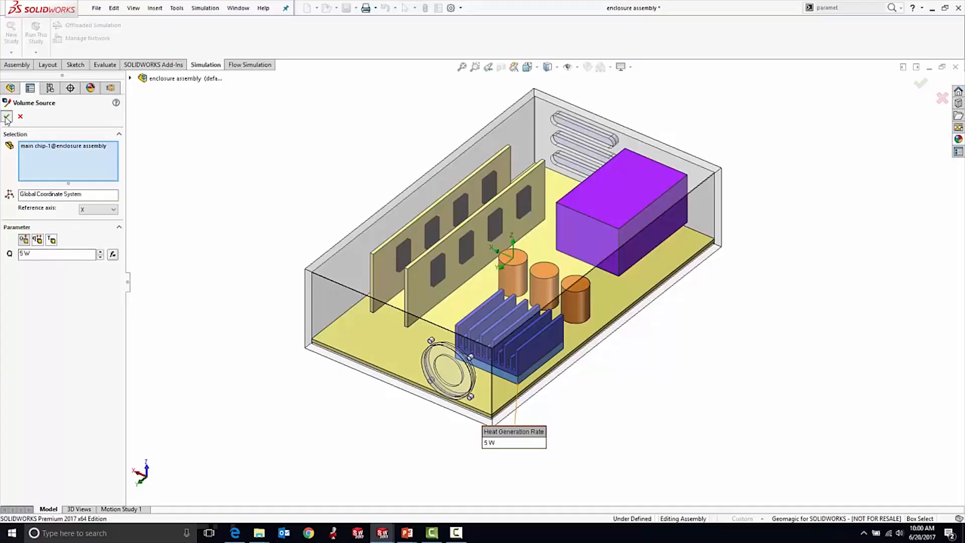
left_click(7, 118)
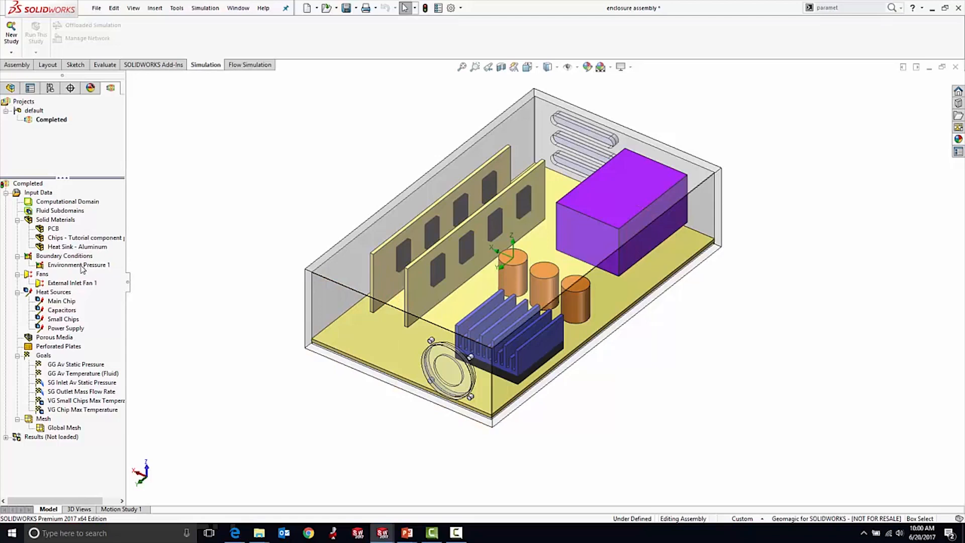
Highlight the Environment Pressure boundary condition on the vent openings, and open the definition of the external inlet fan.
left_click(82, 267)
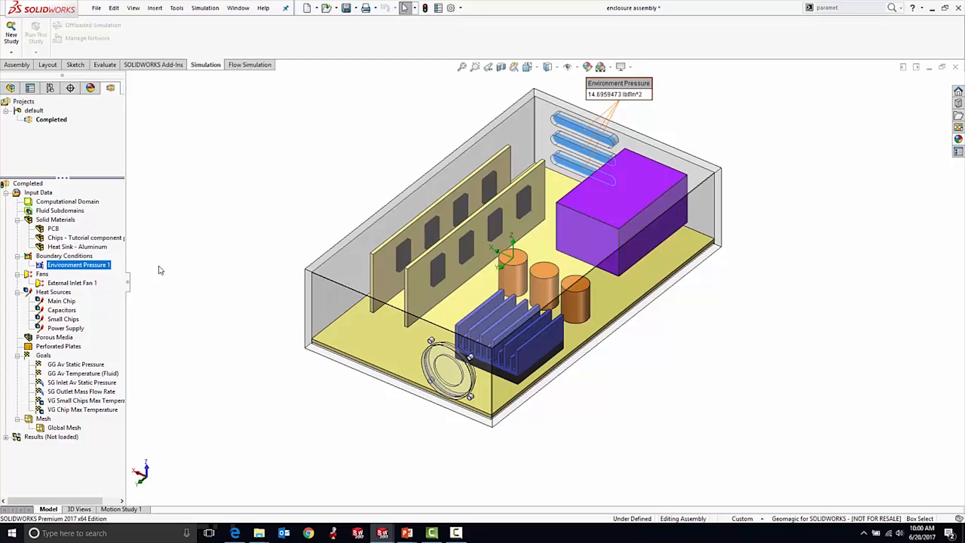
left_click(185, 267)
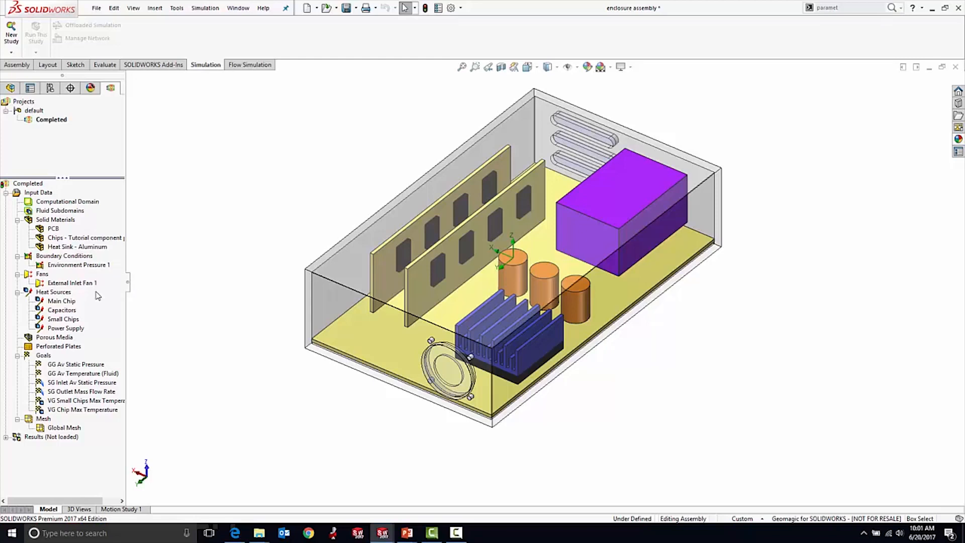
left_click(88, 284)
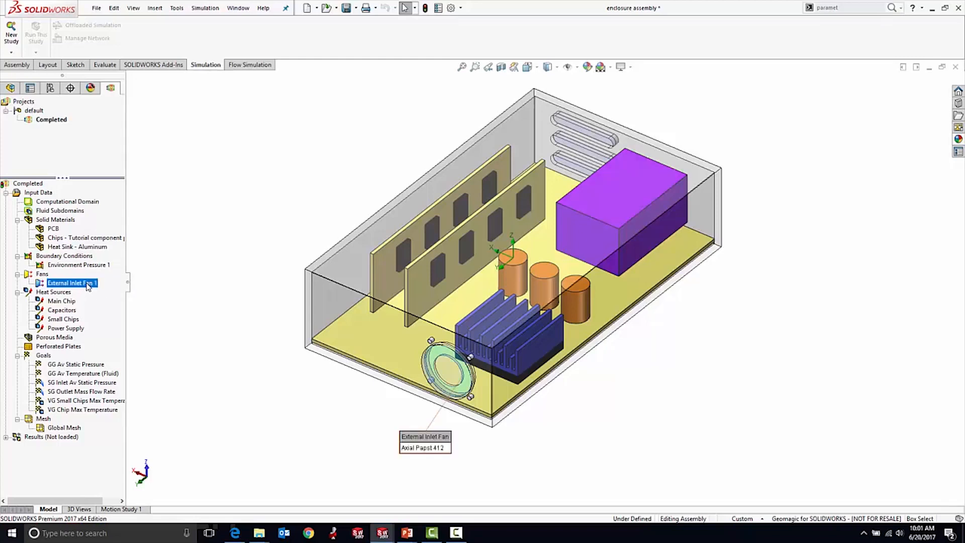
right_click(88, 284)
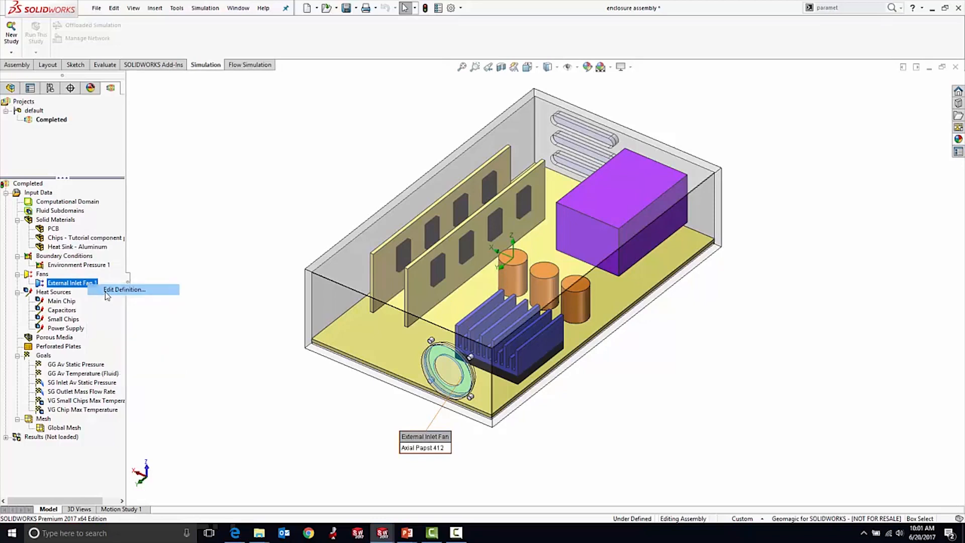
left_click(107, 295)
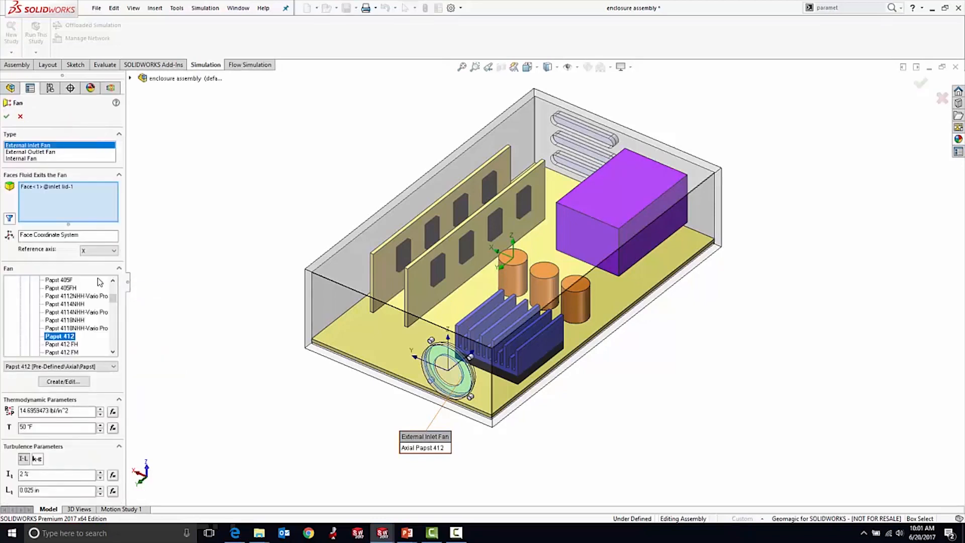
Examine the Papst 412 fan's pressure-versus-flow curve in the Engineering Database, and close the database and the fan definition.
left_click(77, 383)
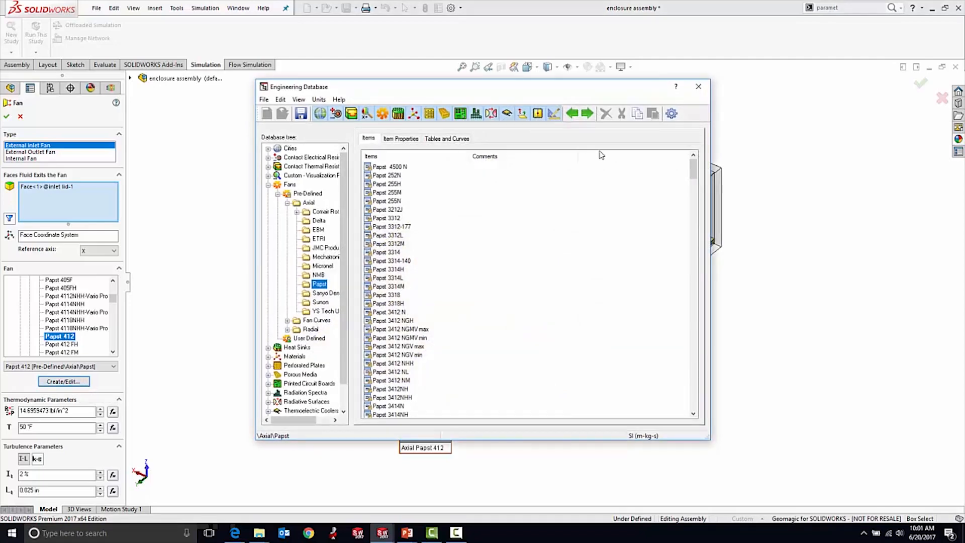
left_click(453, 141)
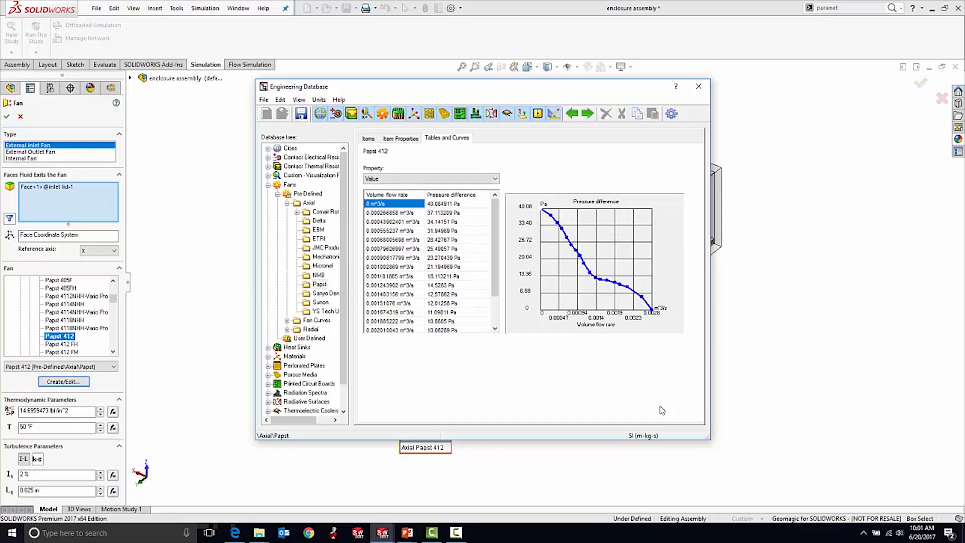
left_click(699, 86)
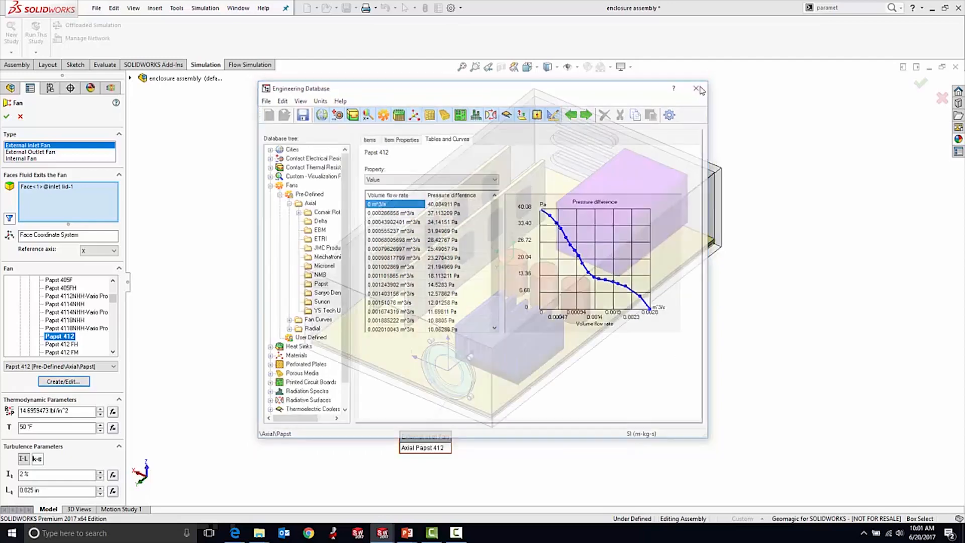
left_click(7, 116)
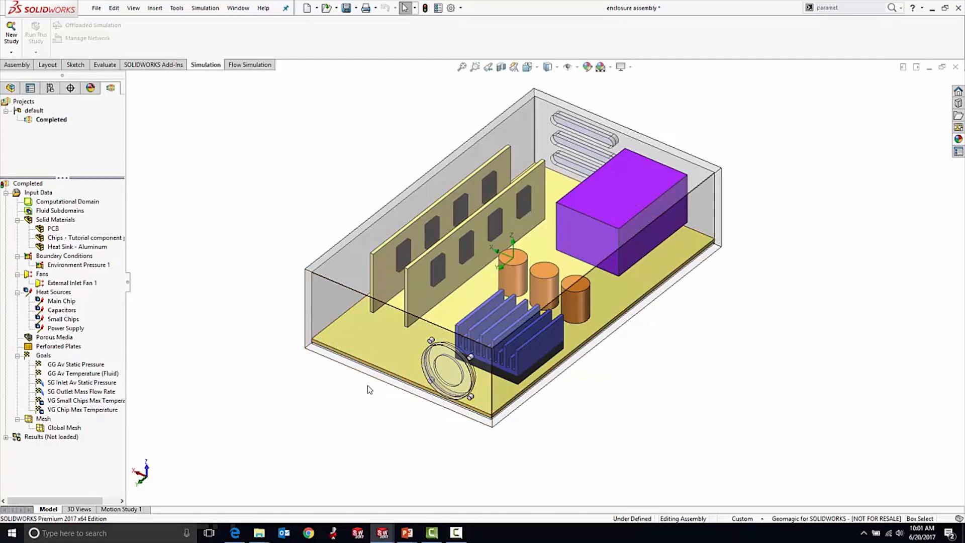
mouse_move(381, 395)
middle_mouse_down()
mouse_move(366, 382)
mouse_move(384, 392)
middle_mouse_up()
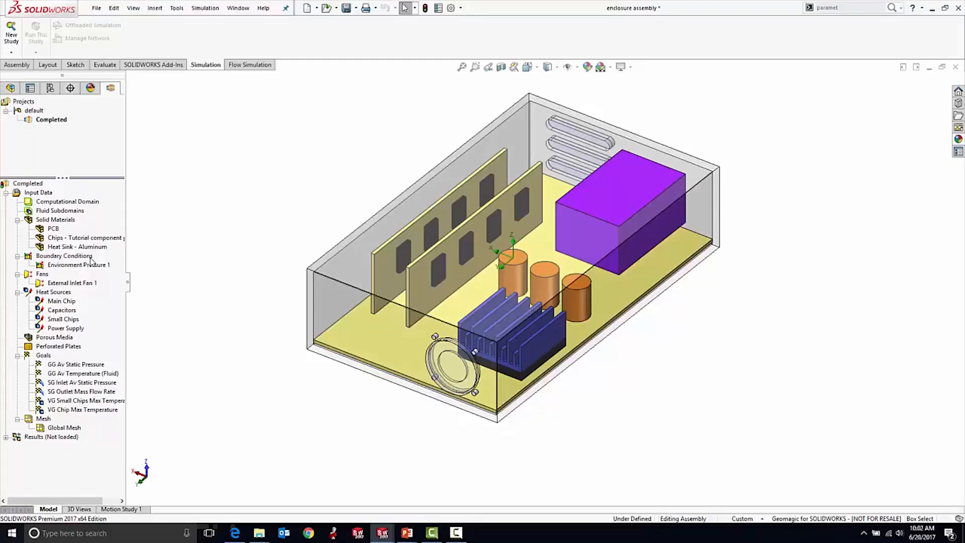
Load the enclosure's results and display Cut Plot 1 on the Front plane with velocity contours and vectors.
right_click(50, 437)
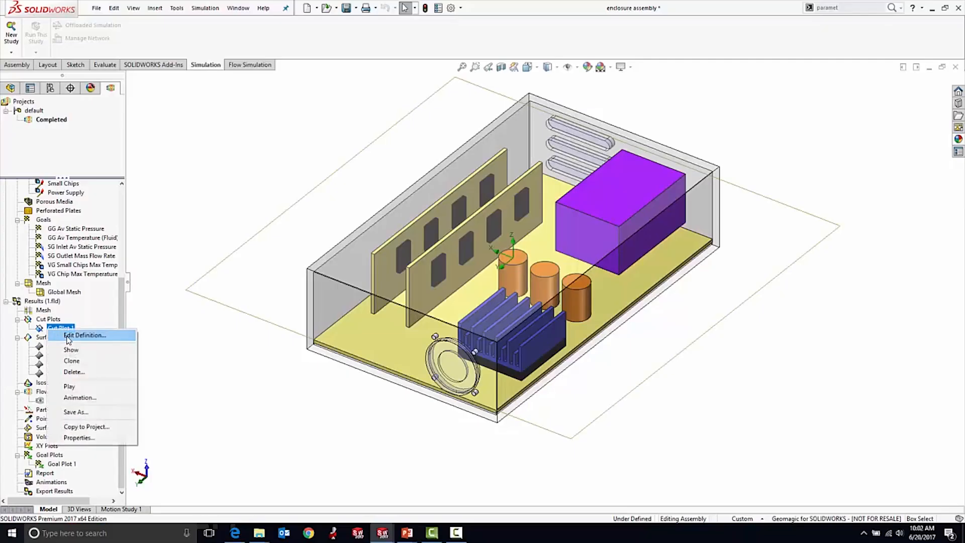
left_click(97, 333)
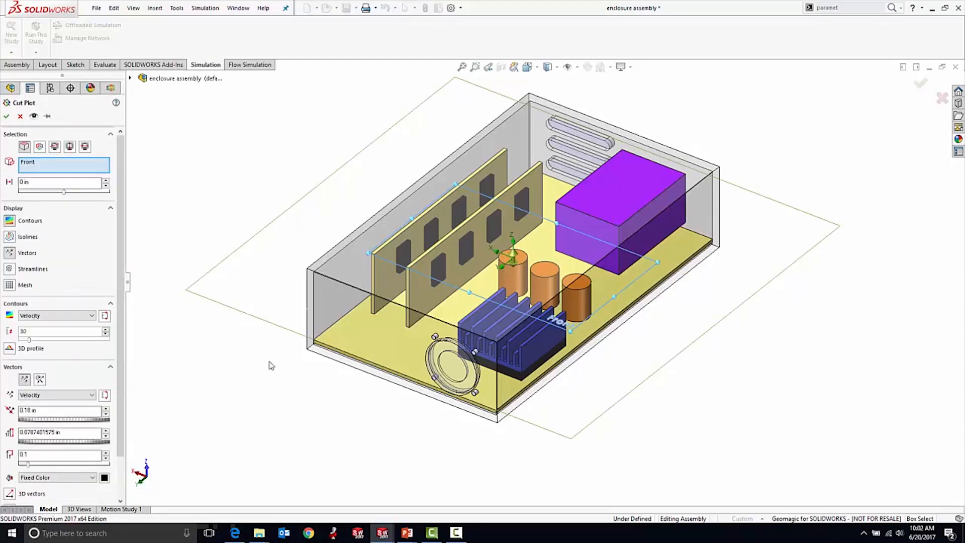
left_click(7, 116)
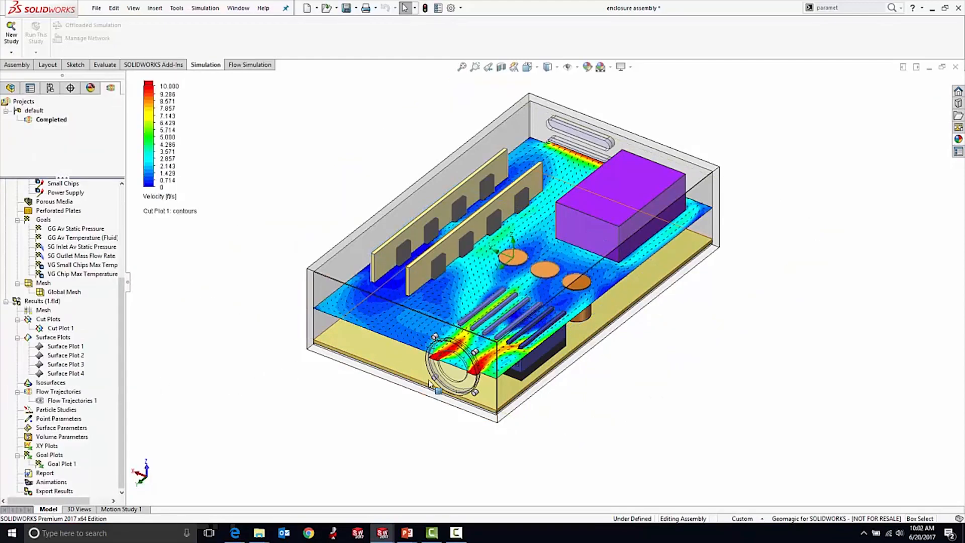
middle_click_drag(419, 419, 454, 398)
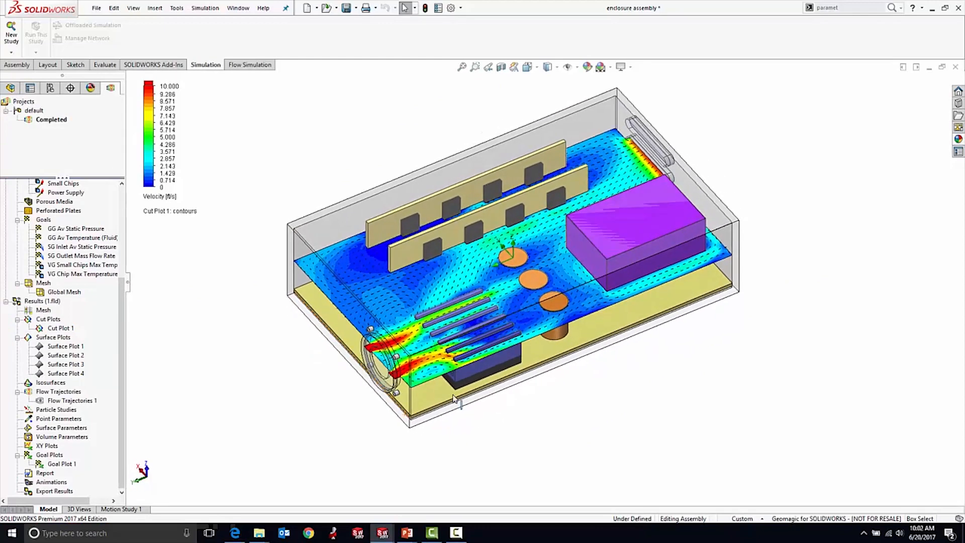
Switch the cut plot's contours to Temperature (Fluid) and view the plot around the fan, heat sink and boards.
left_click(167, 198)
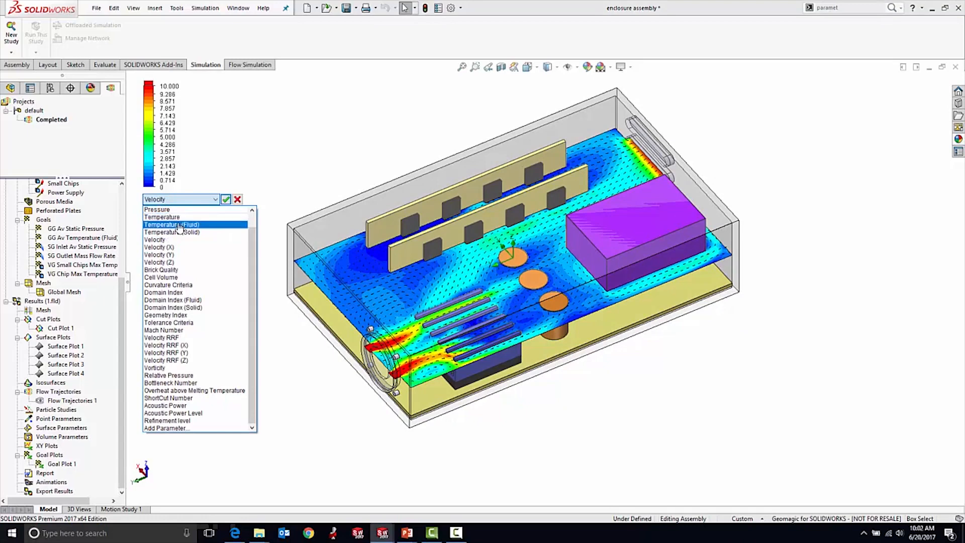
left_click(180, 225)
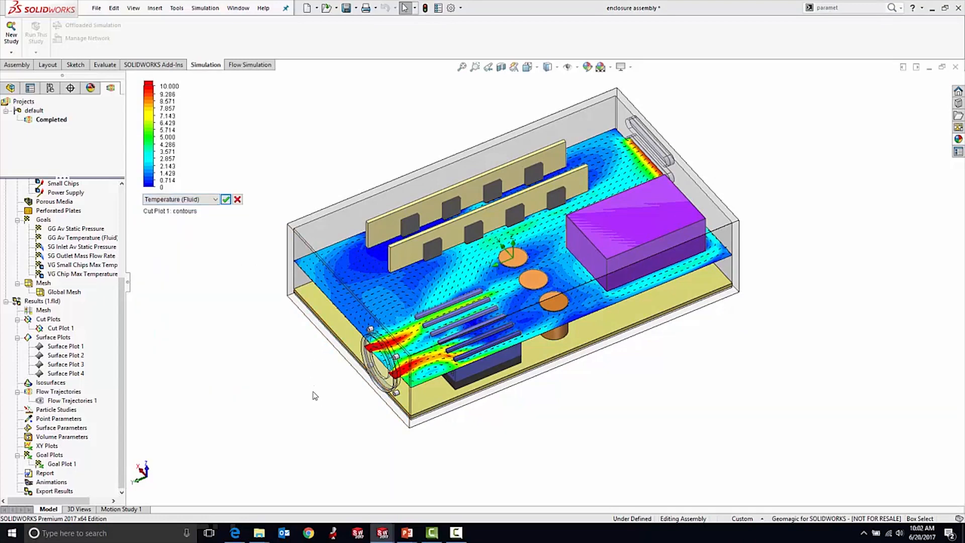
left_click(226, 199)
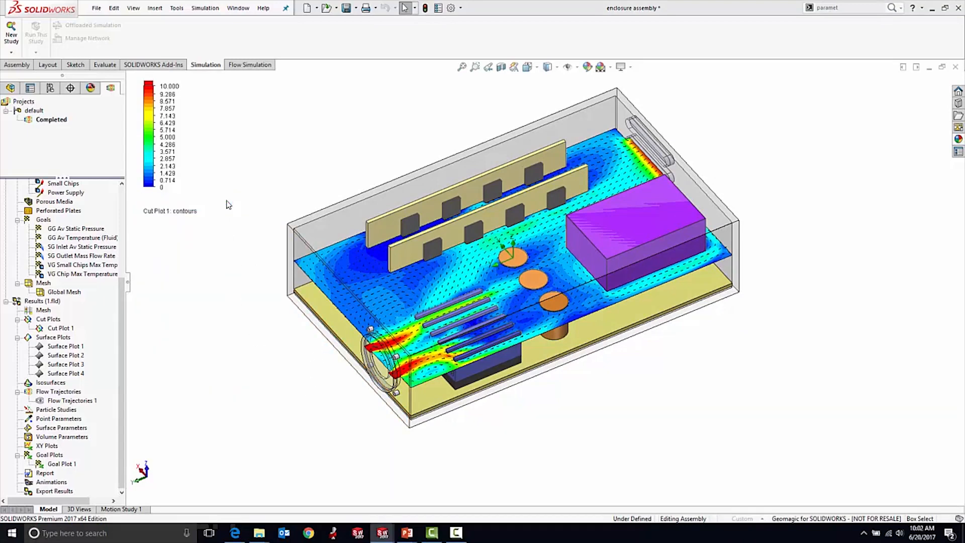
middle_click_drag(312, 418, 390, 410)
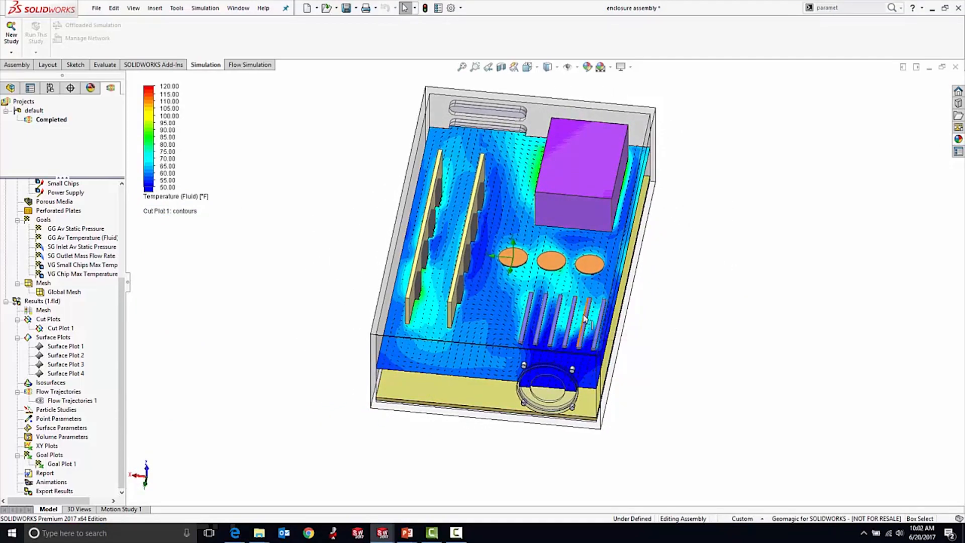
middle_click_drag(624, 355, 578, 341)
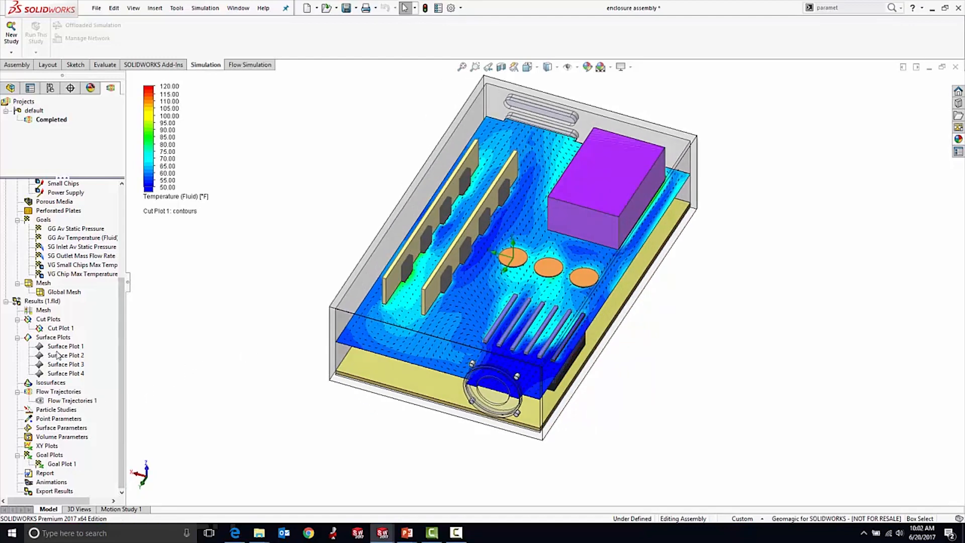
Shift the cut plot's plane lower through the enclosure to inspect the fluid temperature, and hide the plot.
left_click(58, 329)
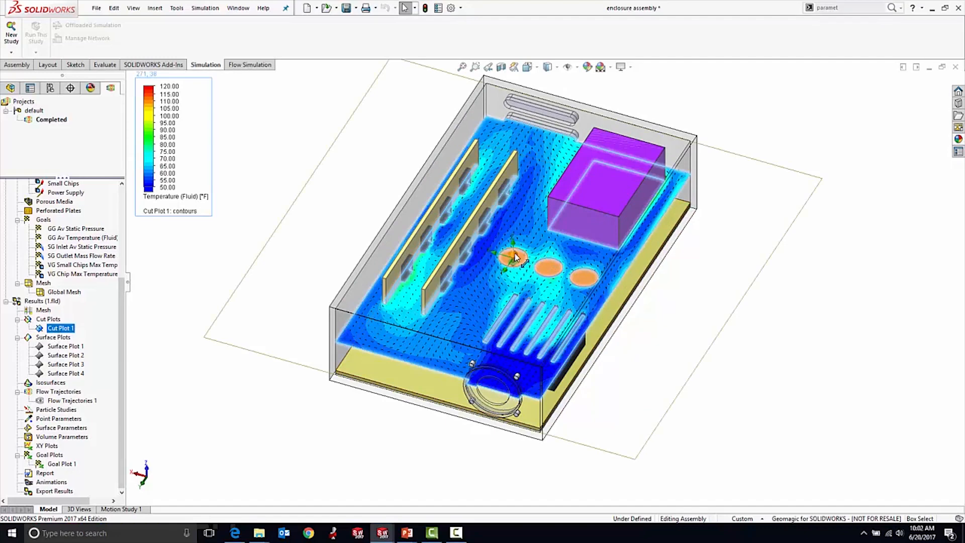
mouse_move(514, 256)
left_mouse_down()
mouse_move(515, 229)
mouse_move(520, 270)
mouse_move(539, 276)
left_mouse_up()
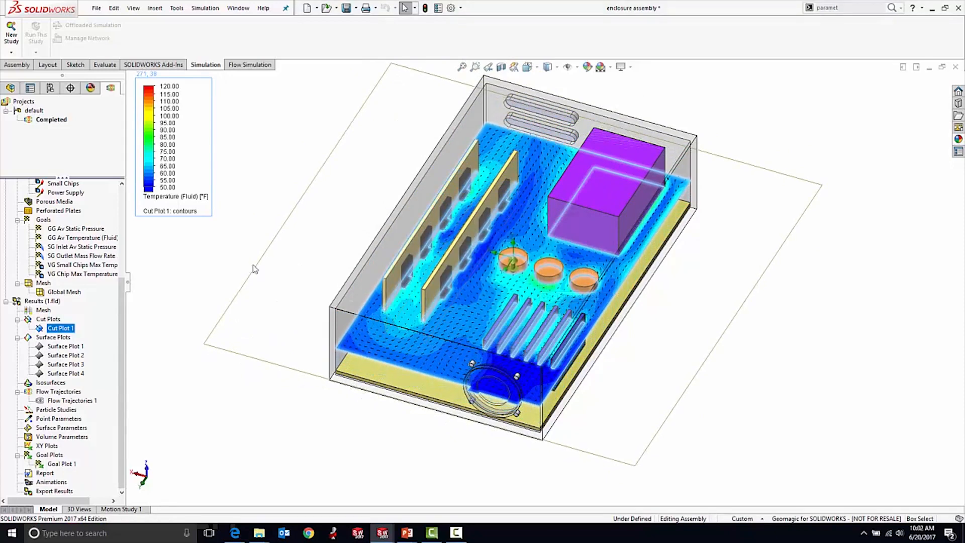
right_click(58, 328)
left_click(83, 346)
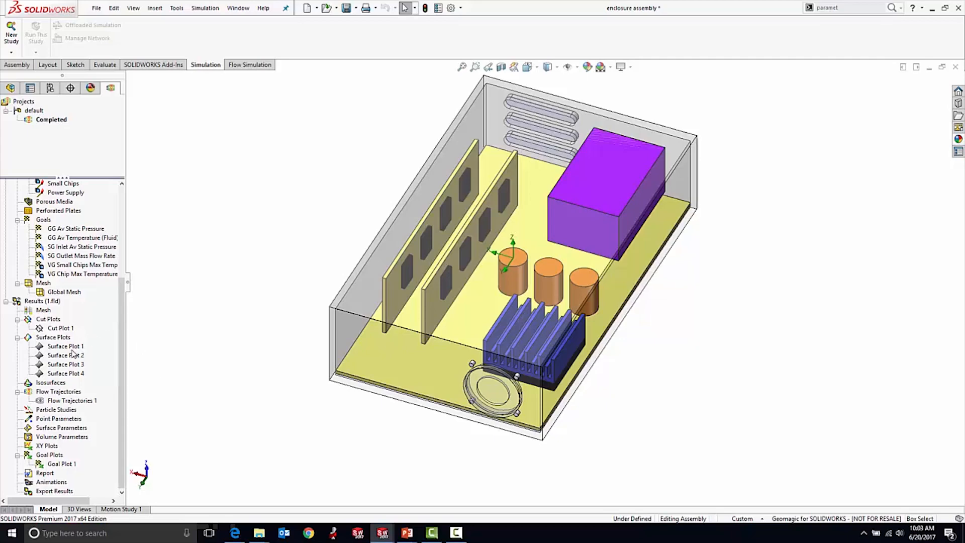
Show Surface Plot 4, examine the solid temperatures on the enclosure's components, and hide the plot.
left_click(61, 373)
right_click(62, 373)
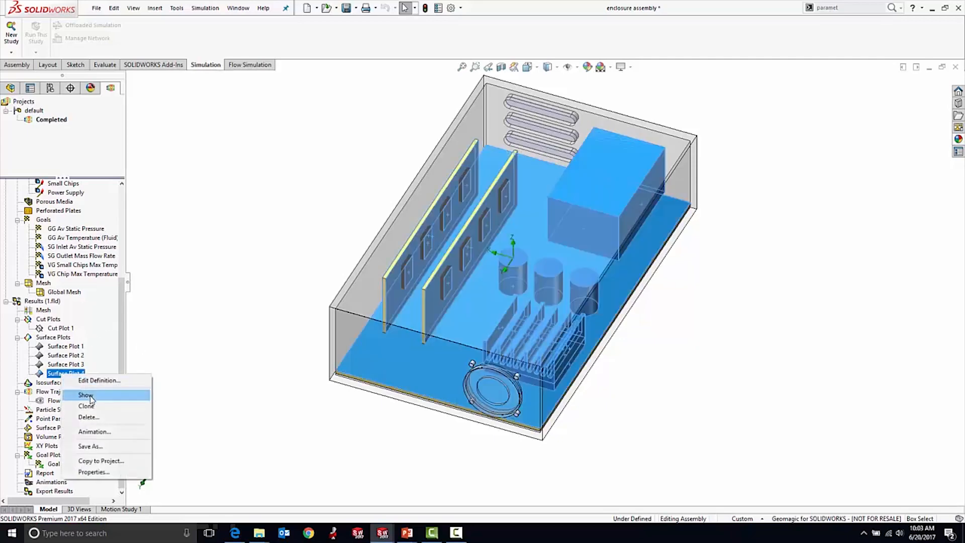
left_click(92, 395)
middle_click_drag(381, 420, 353, 395)
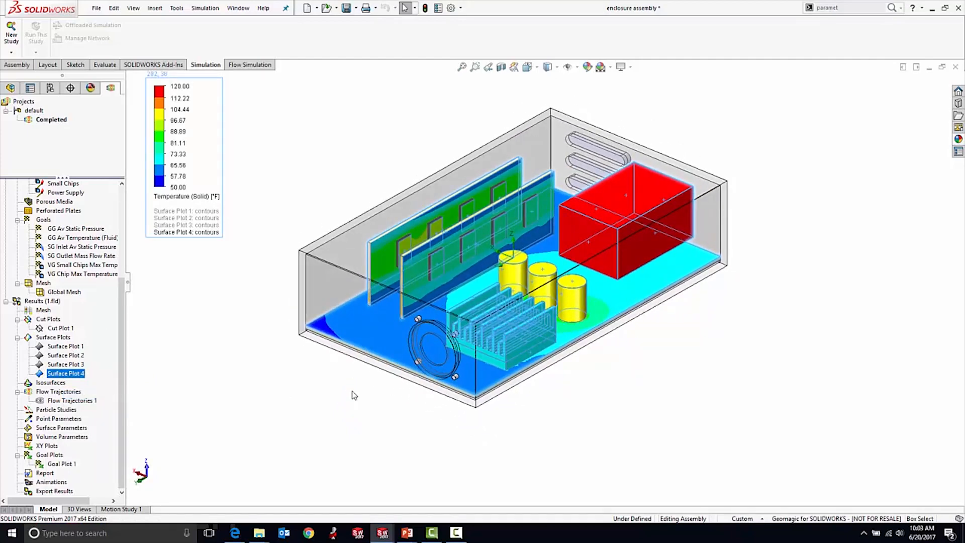
mouse_move(312, 388)
middle_mouse_down()
mouse_move(390, 403)
mouse_move(415, 386)
mouse_move(320, 377)
middle_mouse_up()
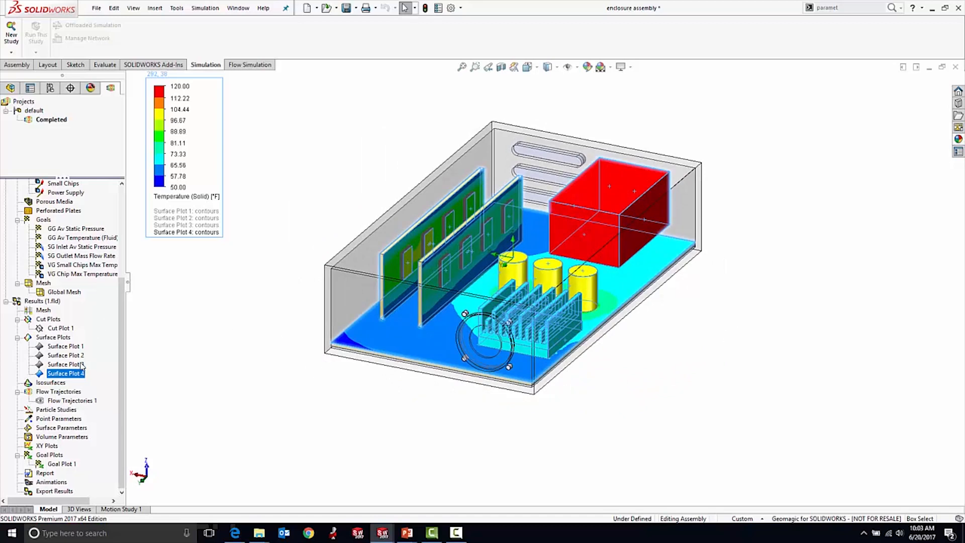
right_click(68, 374)
left_click(116, 390)
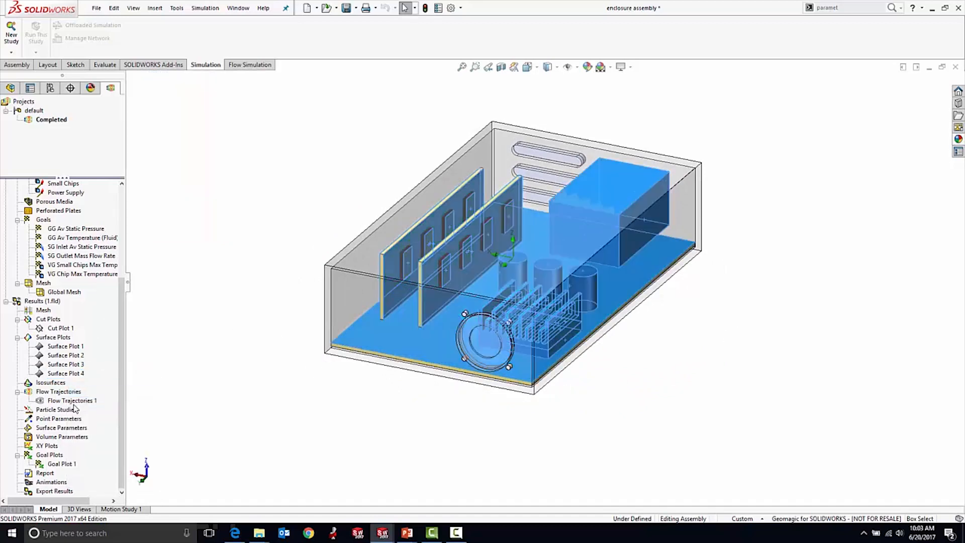
Show Flow Trajectories 1 from the inlet fan through the enclosure and view them at an angle.
right_click(78, 400)
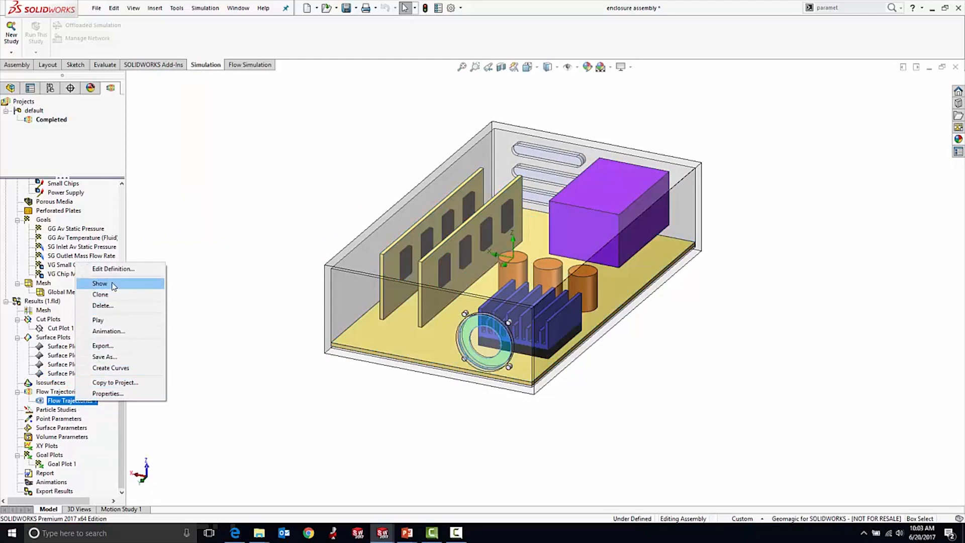
left_click(105, 283)
middle_click_drag(470, 396, 453, 414)
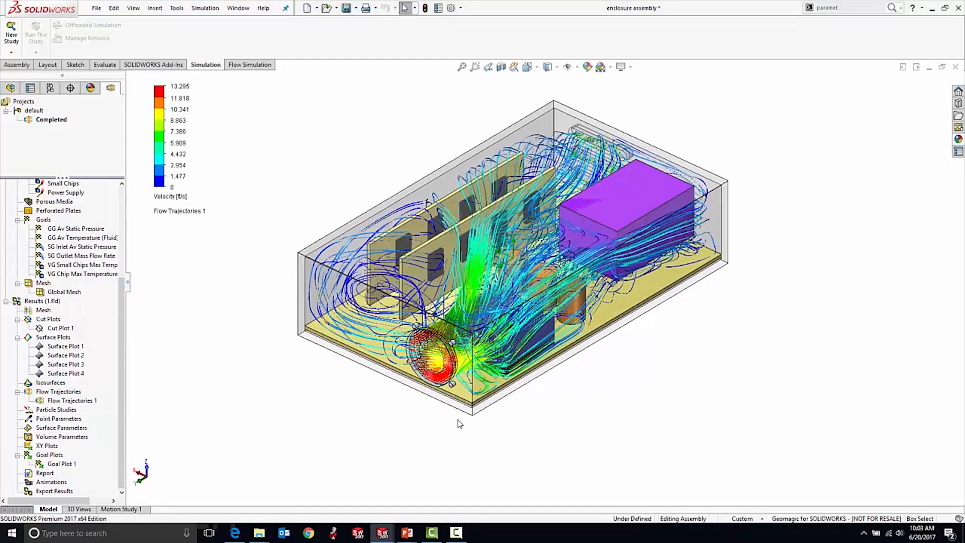